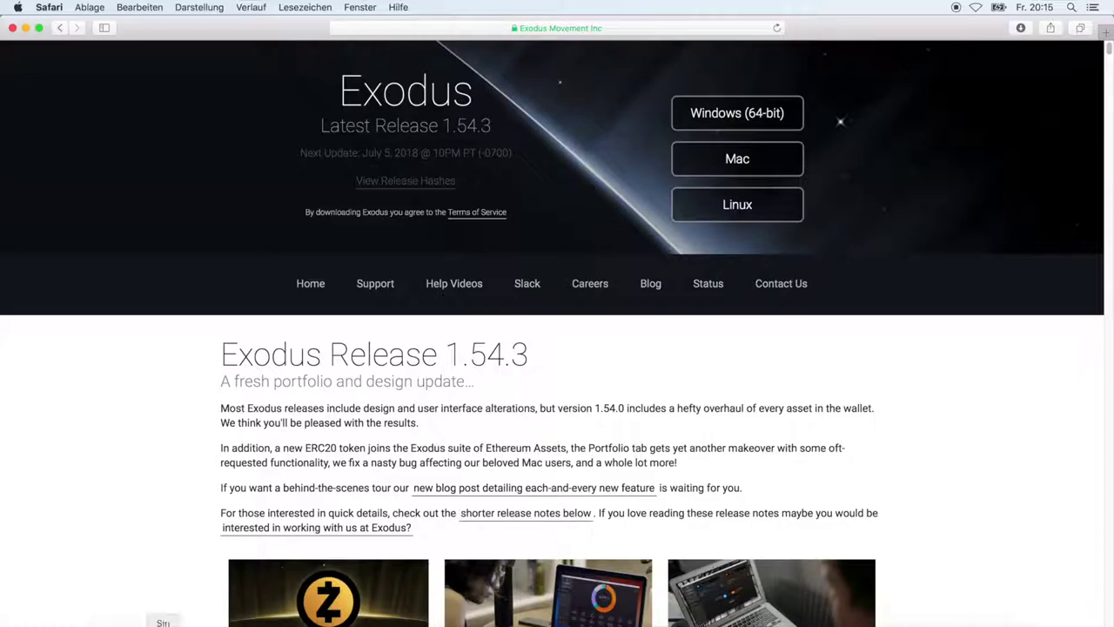
Launch the Exodus wallet application and minimise the Safari window showing the Exodus release page.
{"action": "left_click", "coordinate": [209, 621]}
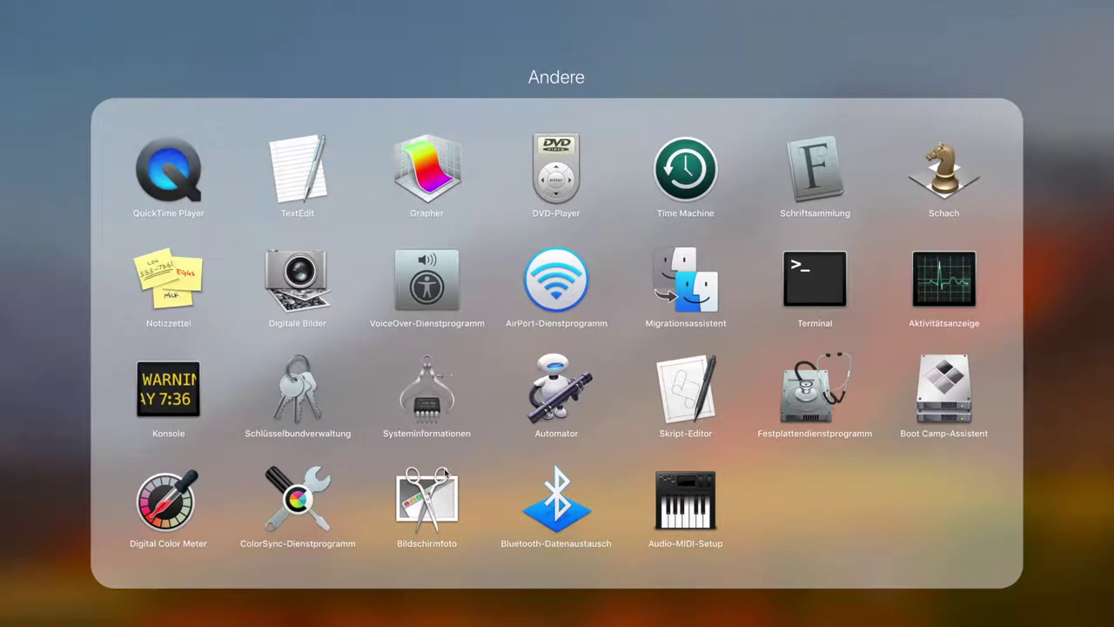
{"action": "left_click", "coordinate": [474, 620]}
{"action": "scroll", "coordinate": [475, 620], "scroll_direction": "down", "scroll_amount": 2}
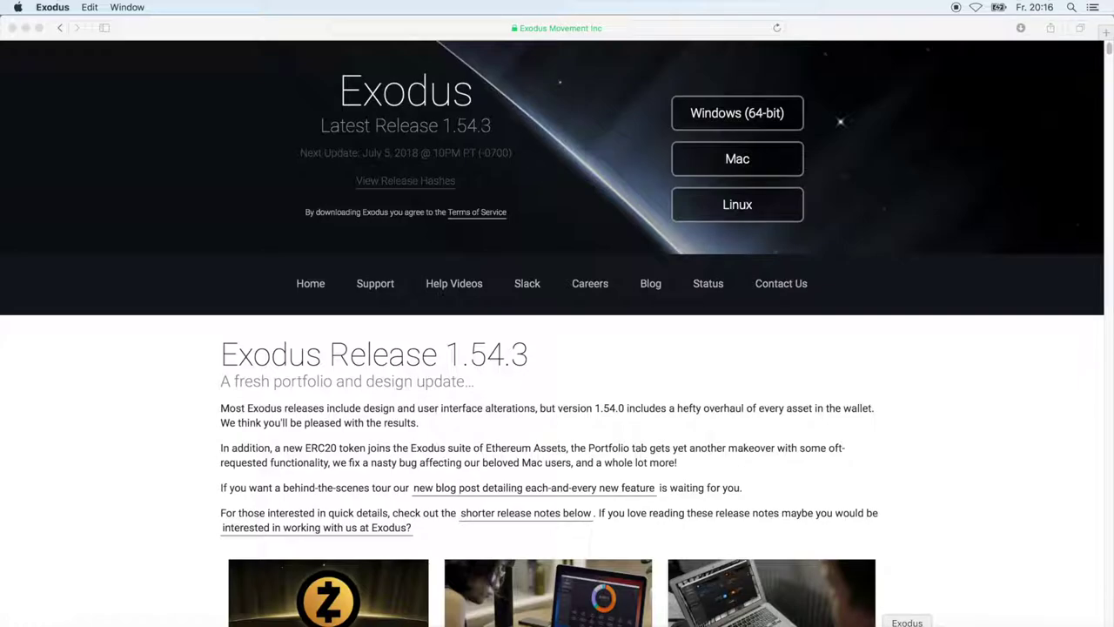
{"action": "left_click", "coordinate": [25, 27]}
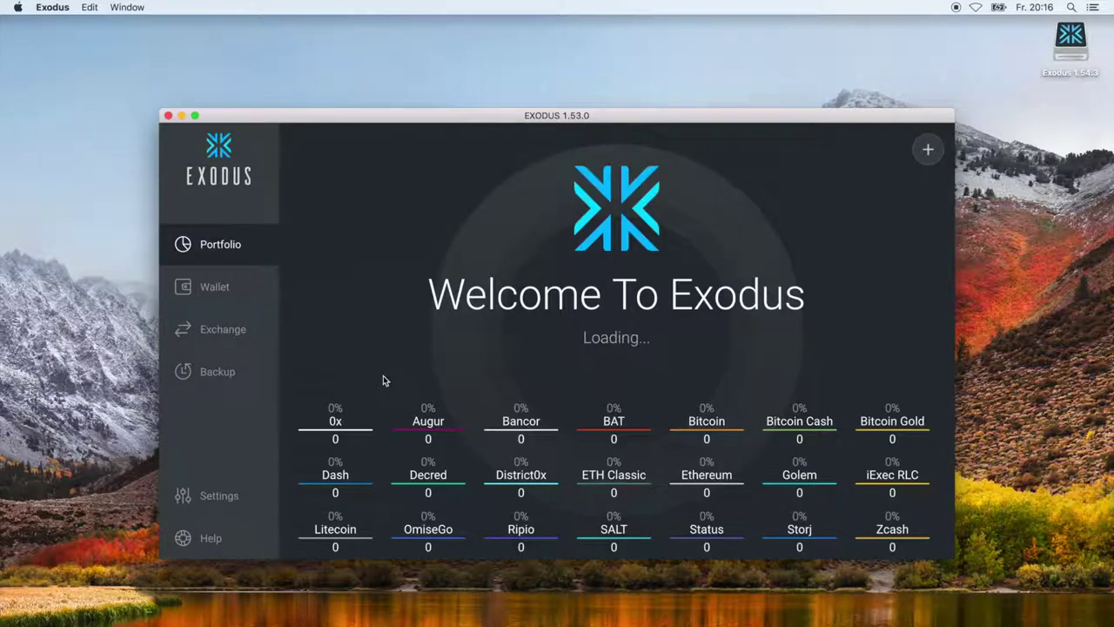
{"action": "left_click", "coordinate": [195, 116]}
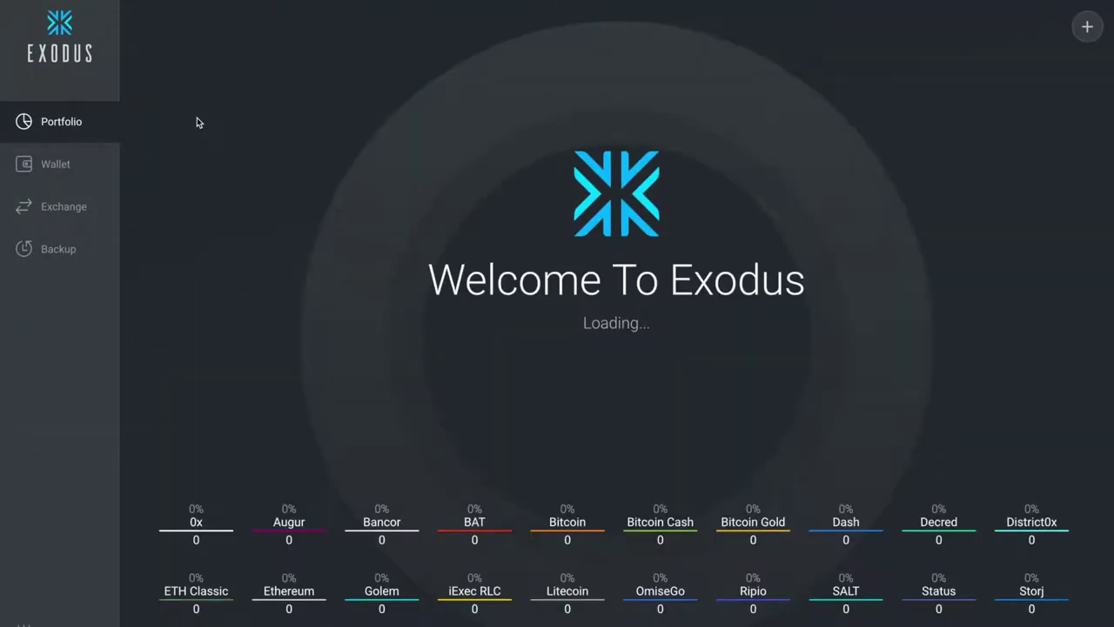
{"action": "mouse_move", "coordinate": [26, 1]}
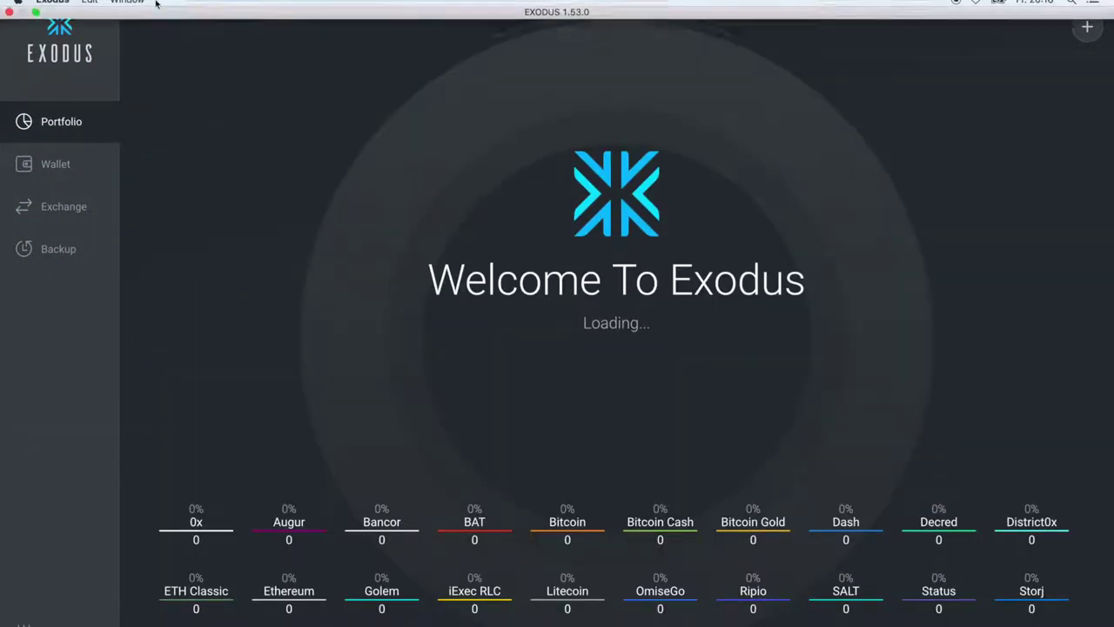
{"action": "left_click", "coordinate": [34, 22]}
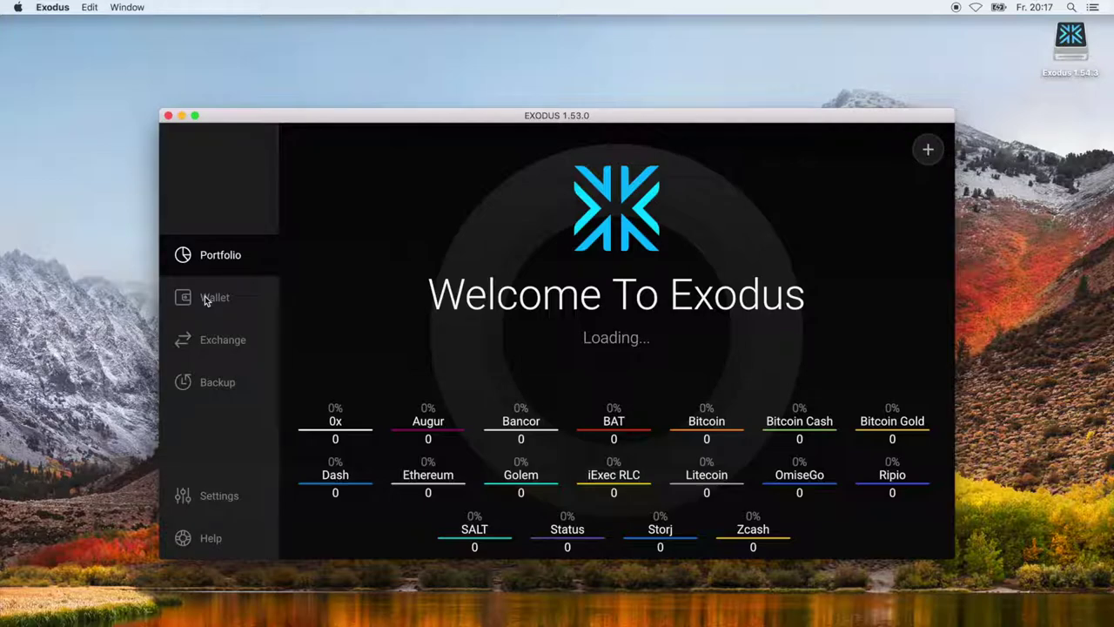
View the Dash wallet, then switch the Exodus skin to the Decred theme and back to ShapeShift.
{"action": "left_click", "coordinate": [205, 300]}
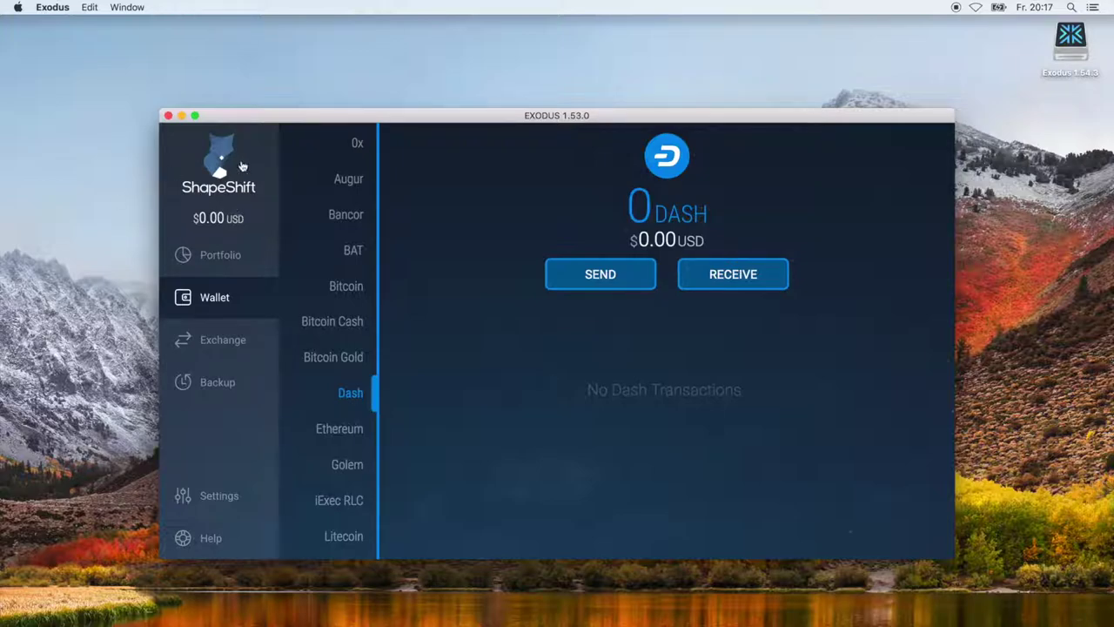
{"action": "left_click", "coordinate": [229, 502]}
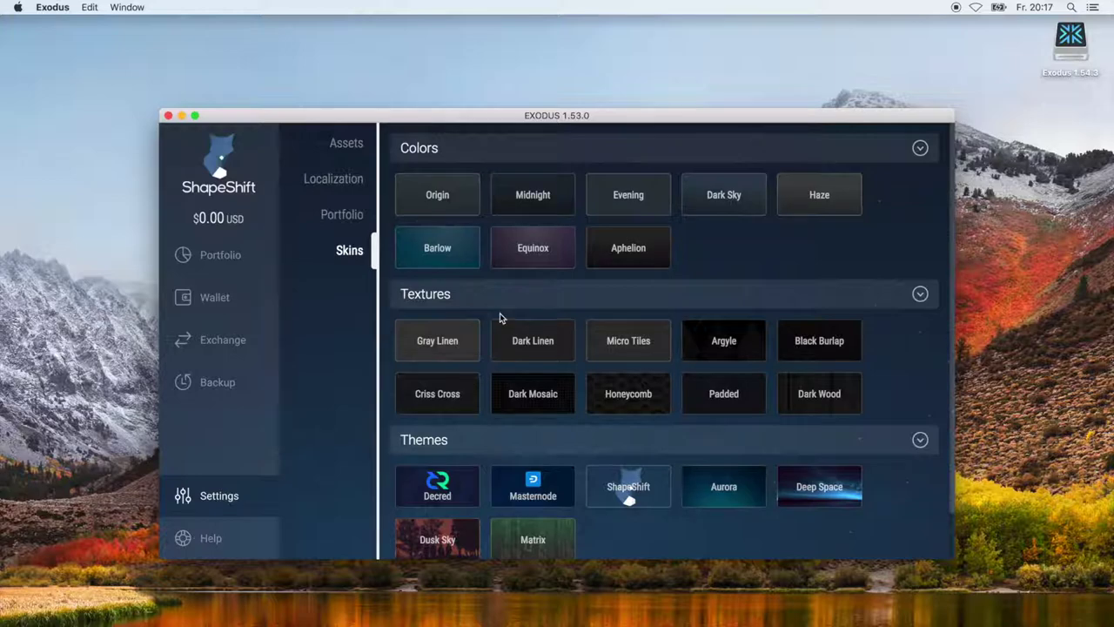
{"action": "left_click", "coordinate": [462, 496]}
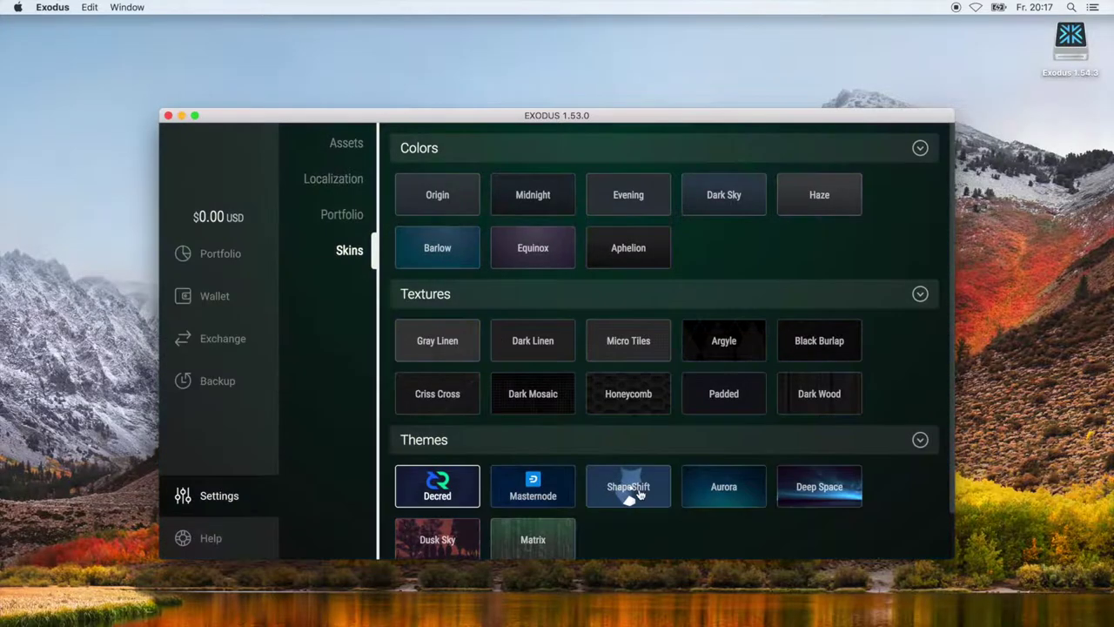
{"action": "left_click", "coordinate": [636, 492]}
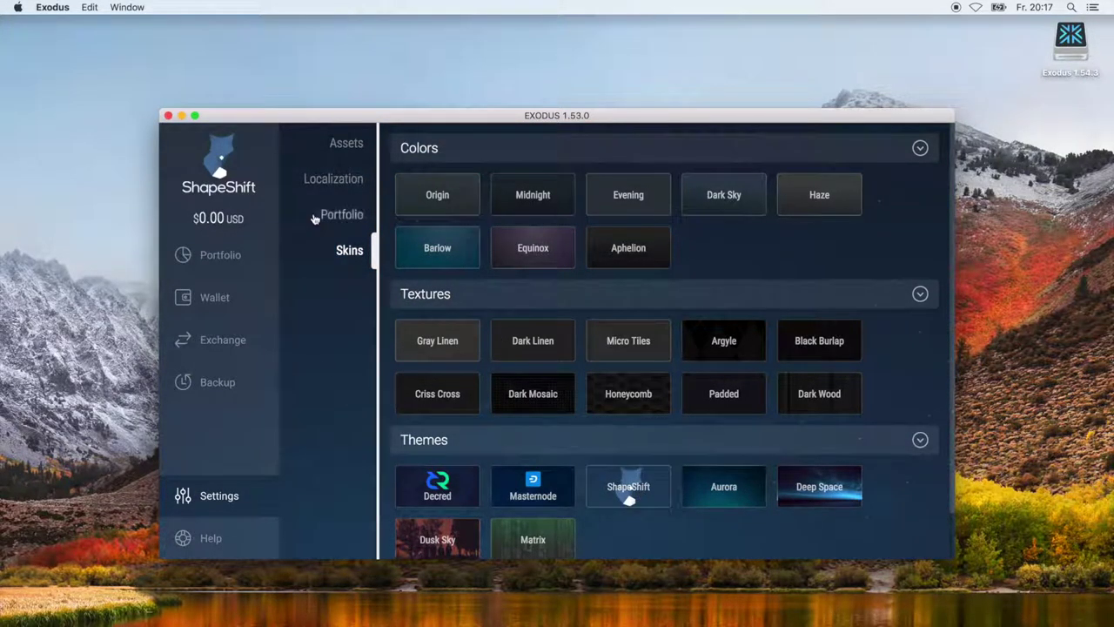
View the portfolio overview and look through the list of assets in the wallet.
{"action": "left_click", "coordinate": [231, 259]}
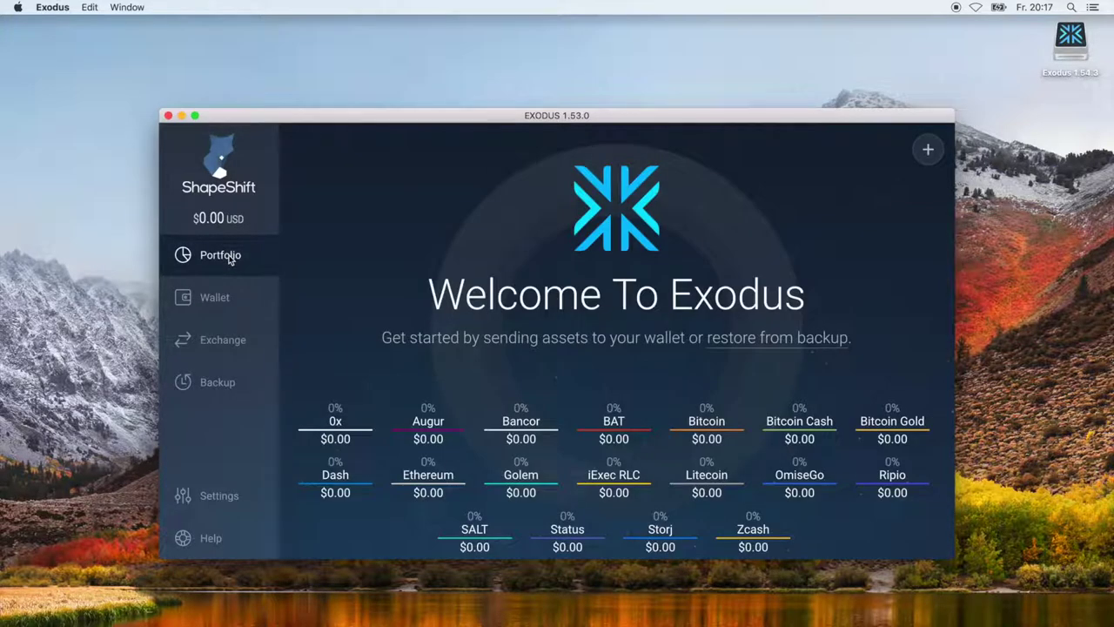
{"action": "left_click", "coordinate": [214, 298]}
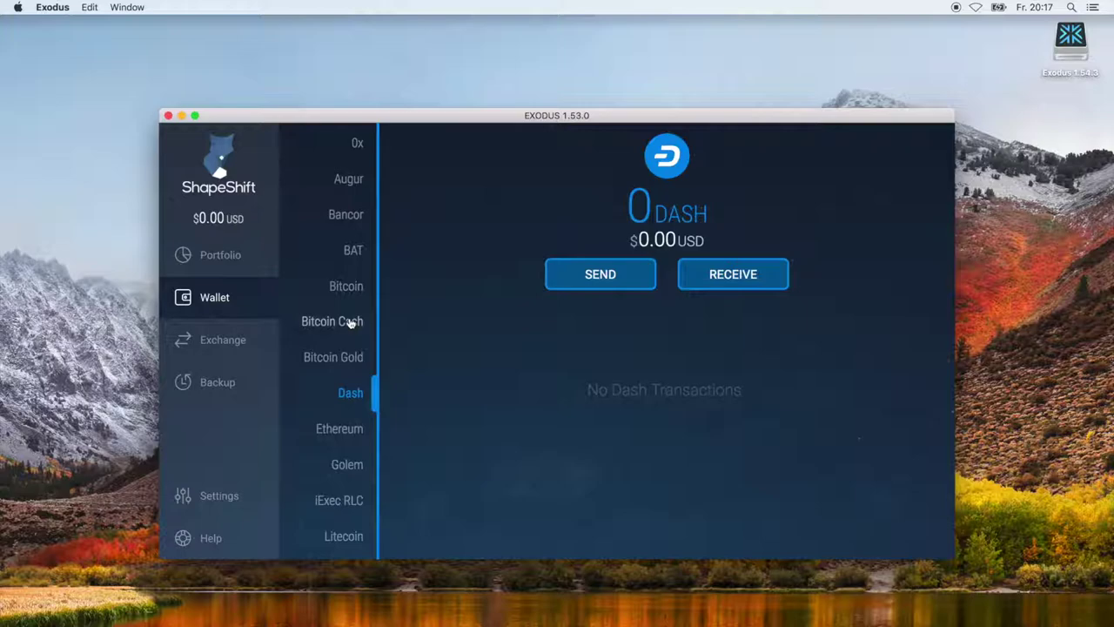
{"action": "scroll", "coordinate": [350, 323], "scroll_direction": "down", "scroll_amount": 5}
{"action": "scroll", "coordinate": [350, 322], "scroll_direction": "up", "scroll_amount": 5}
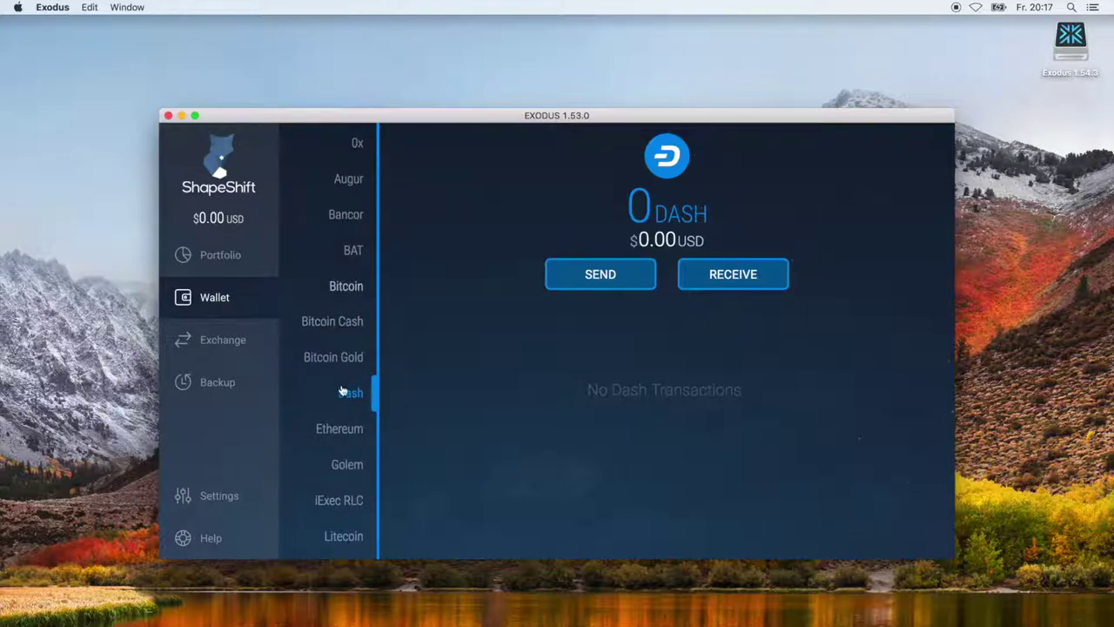
{"action": "scroll", "coordinate": [339, 409], "scroll_direction": "down", "scroll_amount": 5}
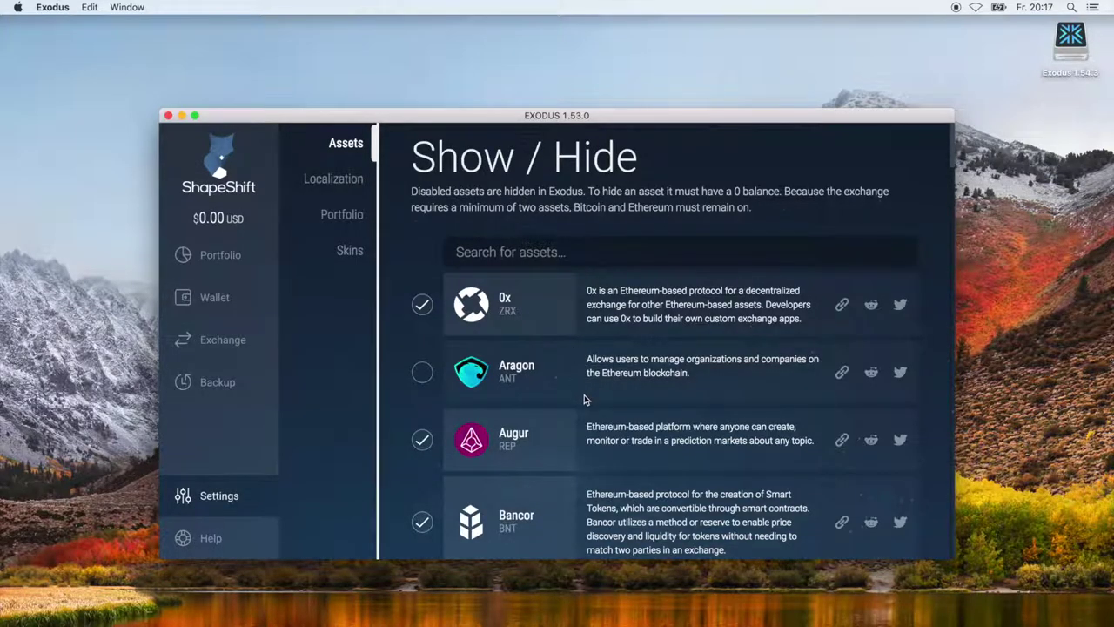
Enable the Binance (BNB) asset in the asset settings and open its wallet page.
{"action": "scroll", "coordinate": [584, 399], "scroll_direction": "down", "scroll_amount": 2}
{"action": "scroll", "coordinate": [584, 400], "scroll_direction": "up", "scroll_amount": 2}
{"action": "scroll", "coordinate": [584, 400], "scroll_direction": "down", "scroll_amount": 2}
{"action": "scroll", "coordinate": [584, 400], "scroll_direction": "down", "scroll_amount": 1}
{"action": "scroll", "coordinate": [584, 399], "scroll_direction": "up", "scroll_amount": 3}
{"action": "scroll", "coordinate": [659, 372], "scroll_direction": "down", "scroll_amount": 1}
{"action": "scroll", "coordinate": [659, 371], "scroll_direction": "down", "scroll_amount": 5}
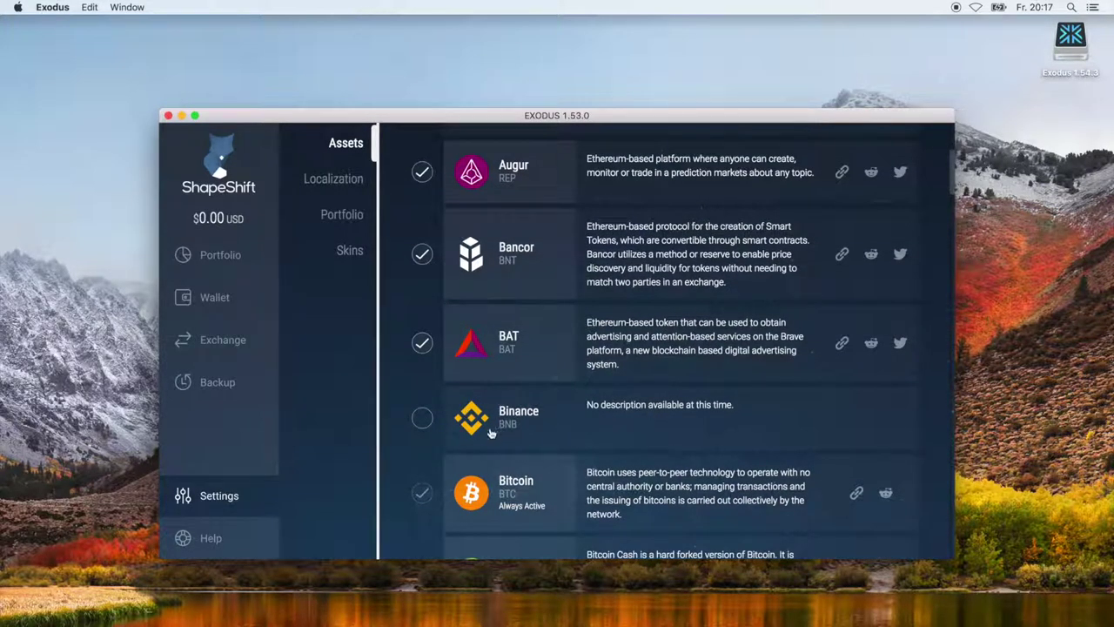
{"action": "left_click", "coordinate": [423, 421]}
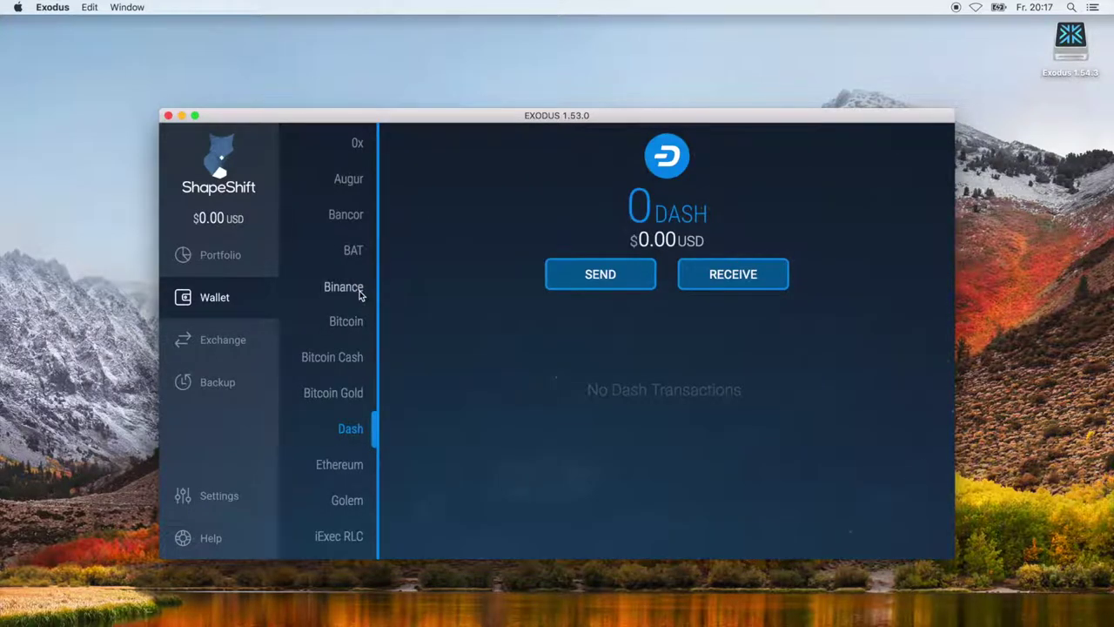
{"action": "left_click", "coordinate": [362, 296]}
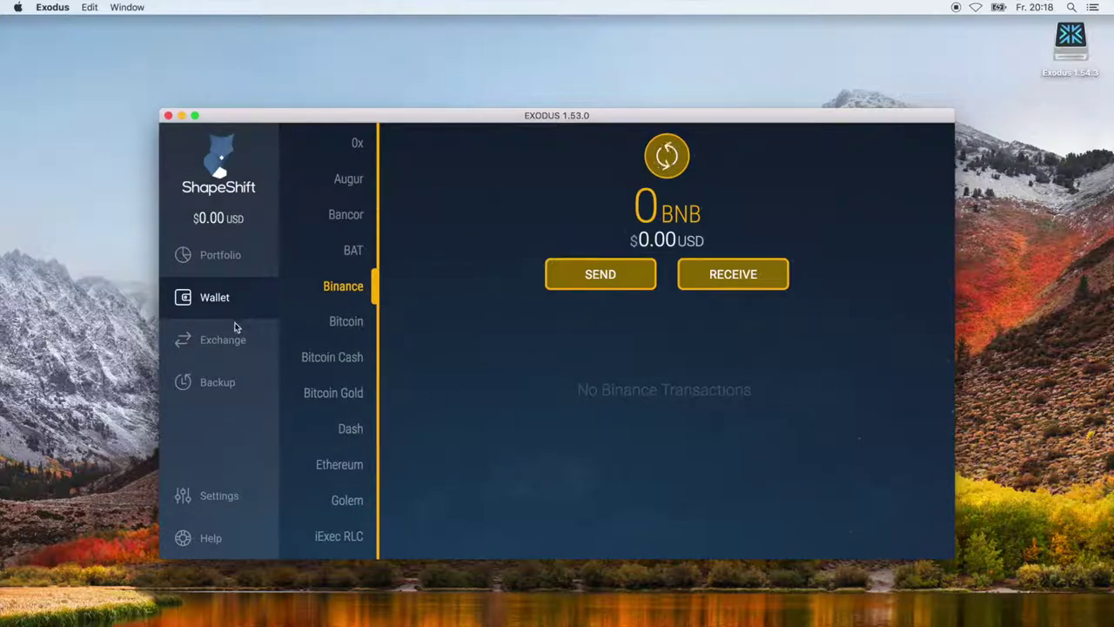
Hide the 0x, Augur and Bancor assets in the asset settings.
{"action": "left_click", "coordinate": [216, 496]}
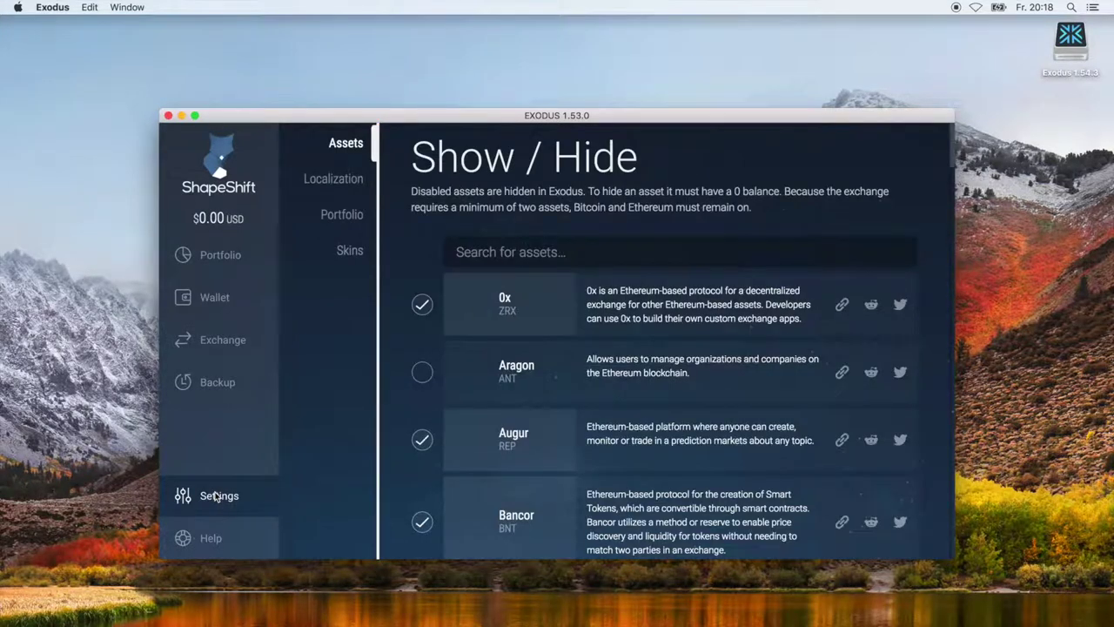
{"action": "left_click", "coordinate": [421, 304]}
{"action": "left_click", "coordinate": [421, 438]}
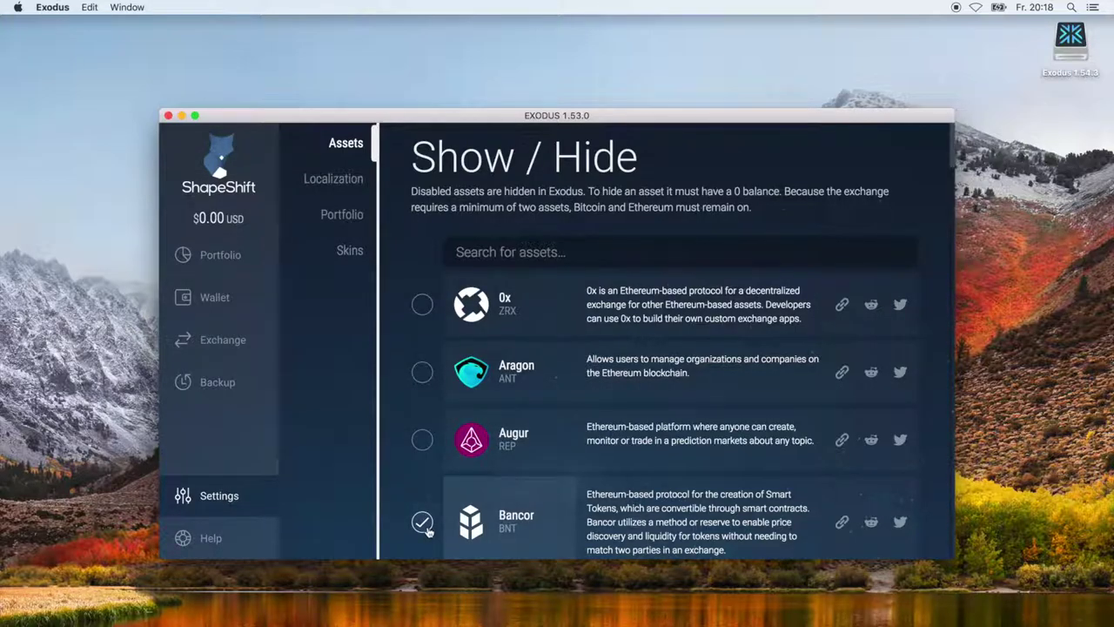
{"action": "left_click", "coordinate": [423, 522]}
Look through the remaining assets in the settings, including the additional Ethereum Assets that can be enabled.
{"action": "scroll", "coordinate": [426, 531], "scroll_direction": "down", "scroll_amount": 10}
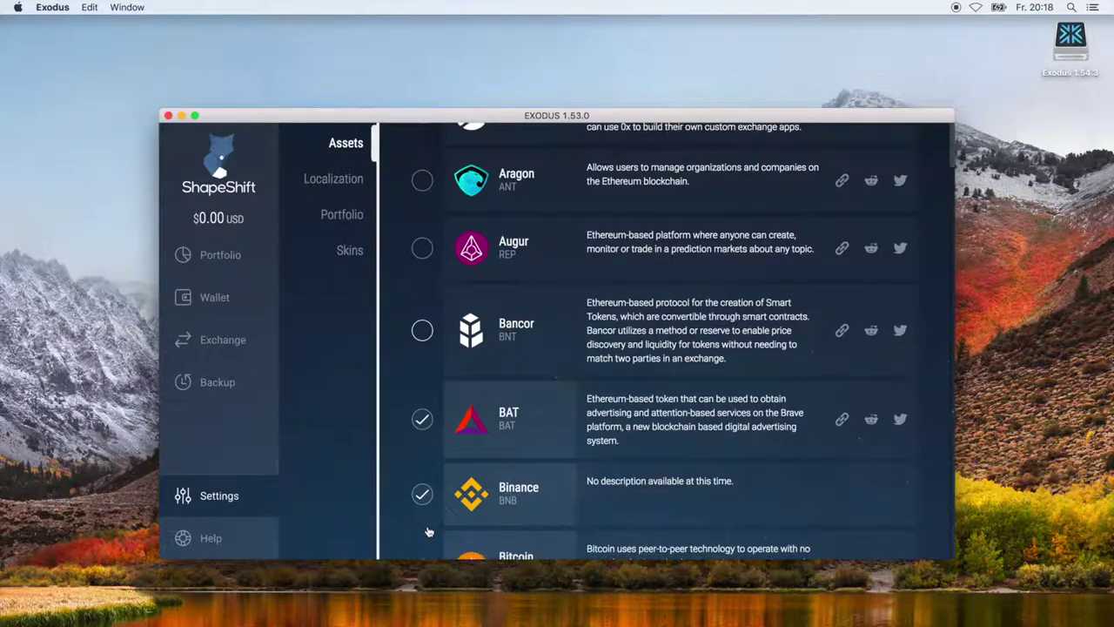
{"action": "scroll", "coordinate": [427, 530], "scroll_direction": "down", "scroll_amount": 15}
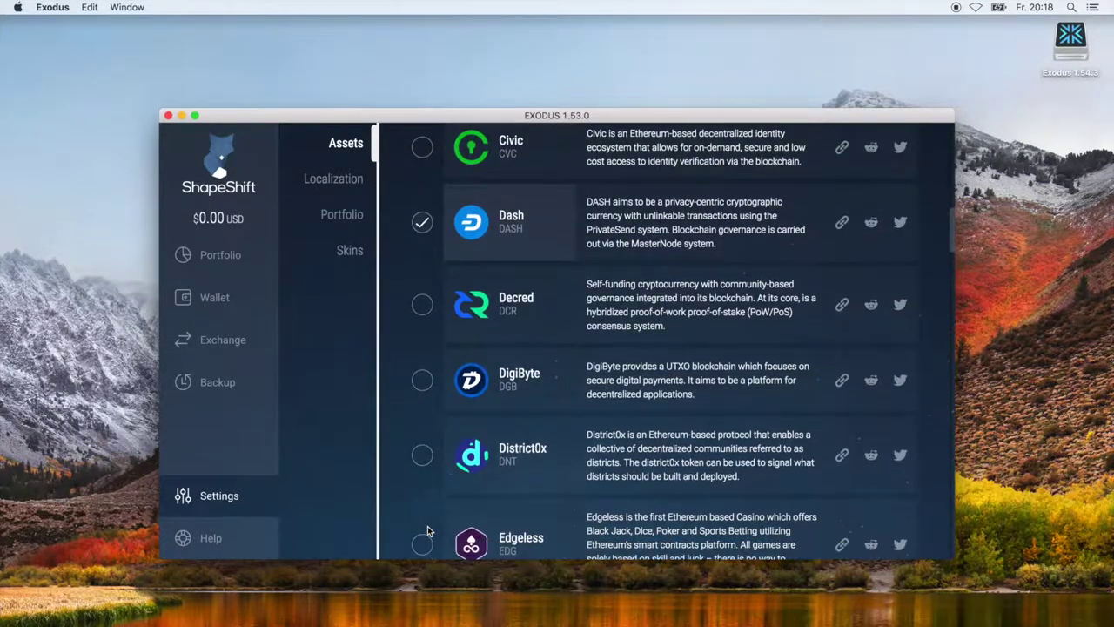
{"action": "scroll", "coordinate": [426, 530], "scroll_direction": "down", "scroll_amount": 1}
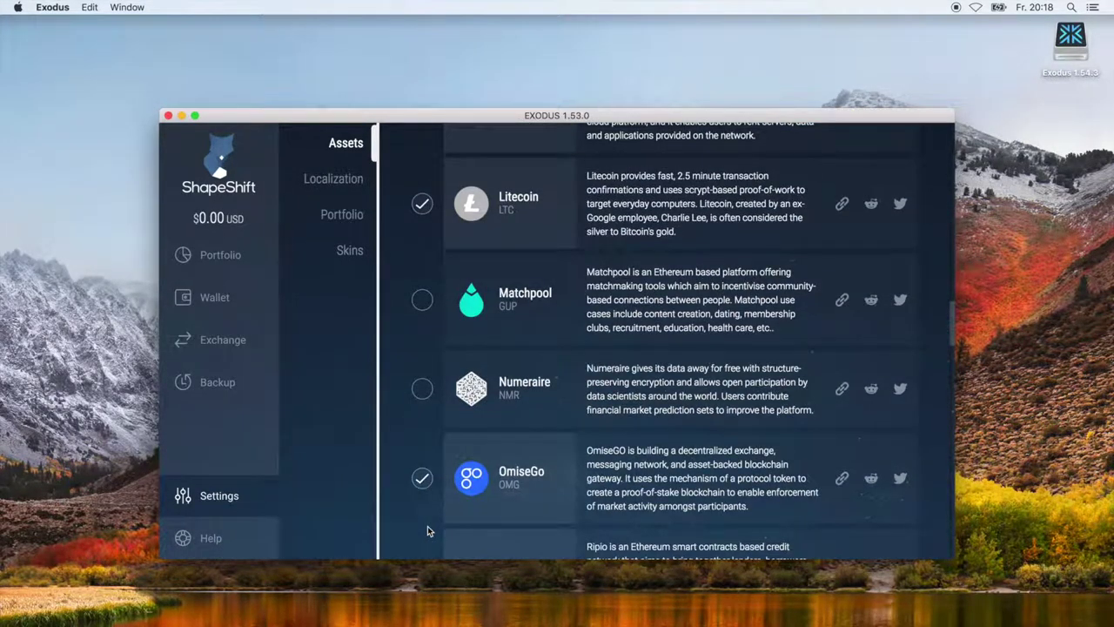
{"action": "scroll", "coordinate": [426, 530], "scroll_direction": "down", "scroll_amount": 12}
{"action": "scroll", "coordinate": [426, 530], "scroll_direction": "up", "scroll_amount": 1}
{"action": "scroll", "coordinate": [426, 530], "scroll_direction": "down", "scroll_amount": 2}
{"action": "scroll", "coordinate": [426, 530], "scroll_direction": "up", "scroll_amount": 1}
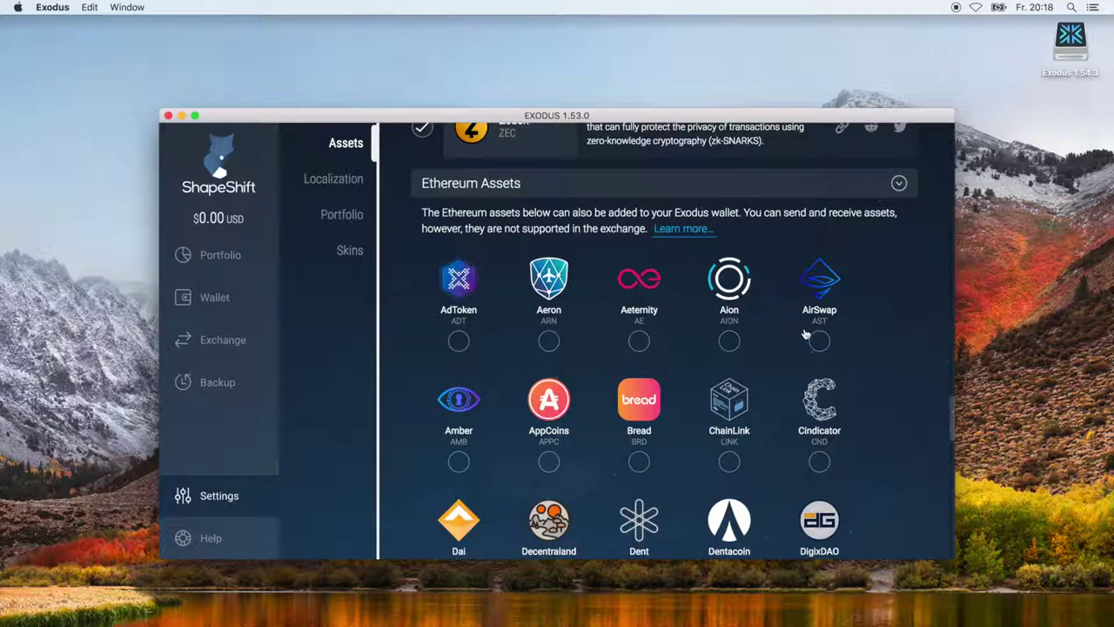
{"action": "scroll", "coordinate": [756, 506], "scroll_direction": "down", "scroll_amount": 7}
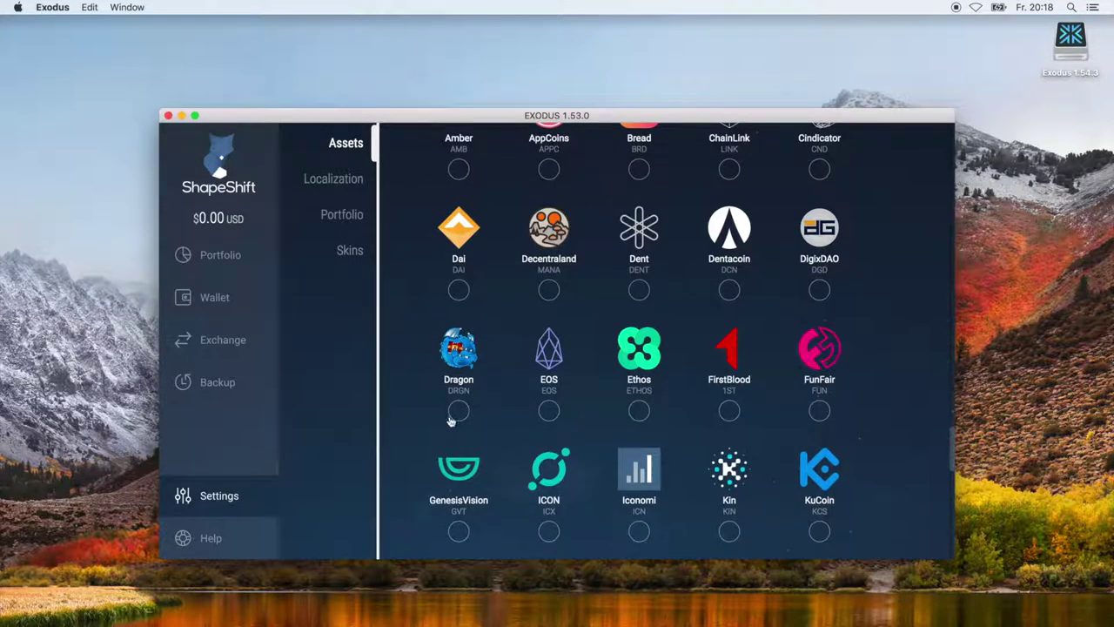
{"action": "scroll", "coordinate": [644, 416], "scroll_direction": "down", "scroll_amount": 3}
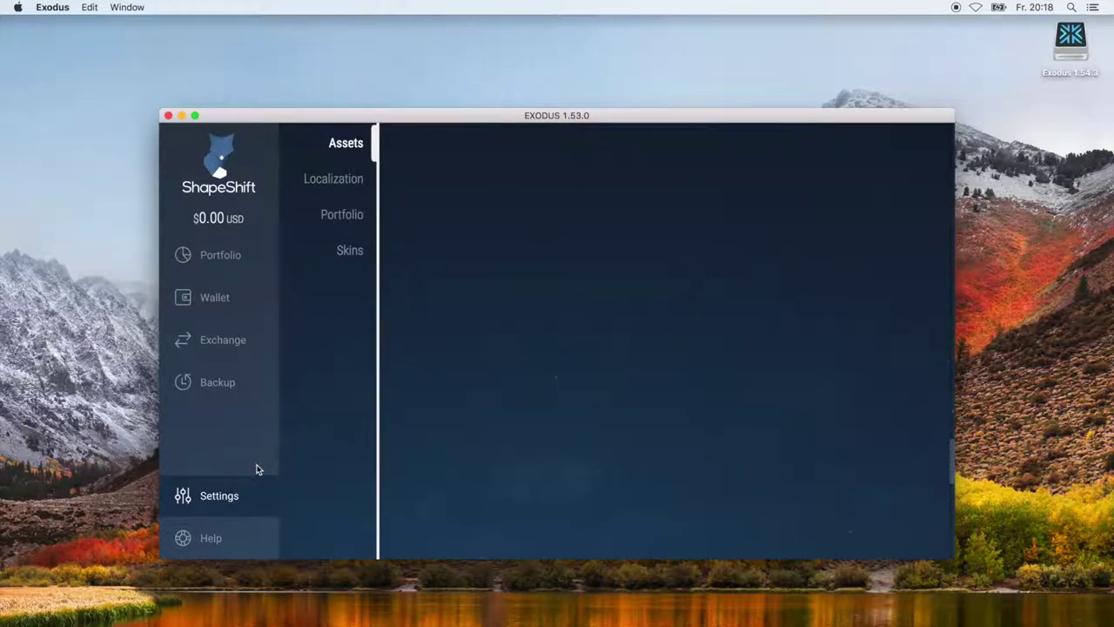
Set the display currency for fiat values to EUR - Euro in the localization settings.
{"action": "left_click", "coordinate": [337, 181]}
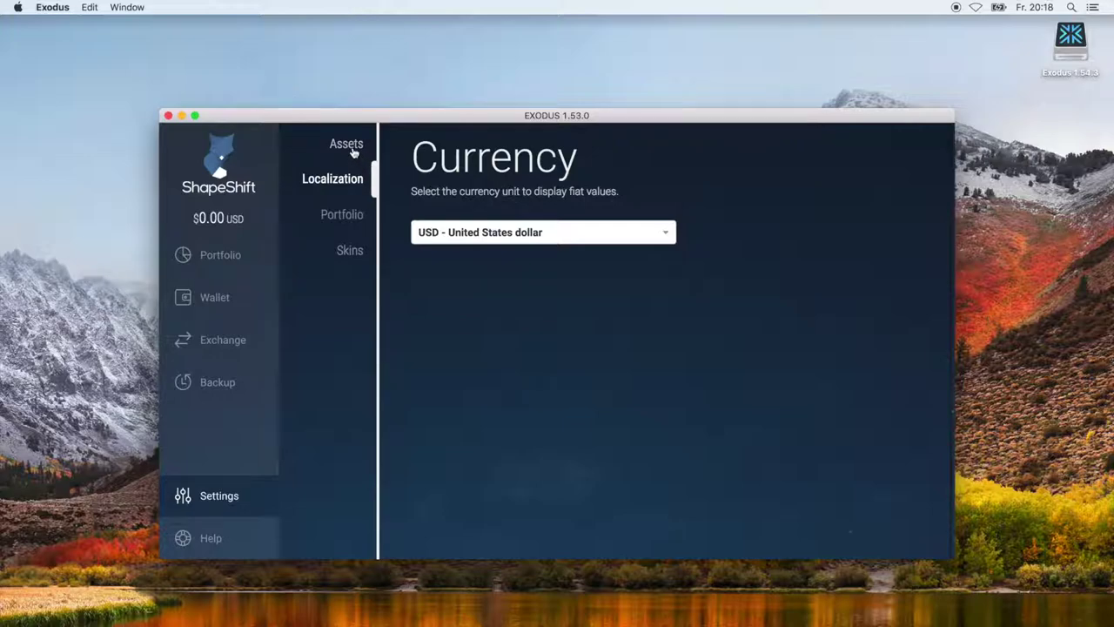
{"action": "left_click", "coordinate": [350, 150]}
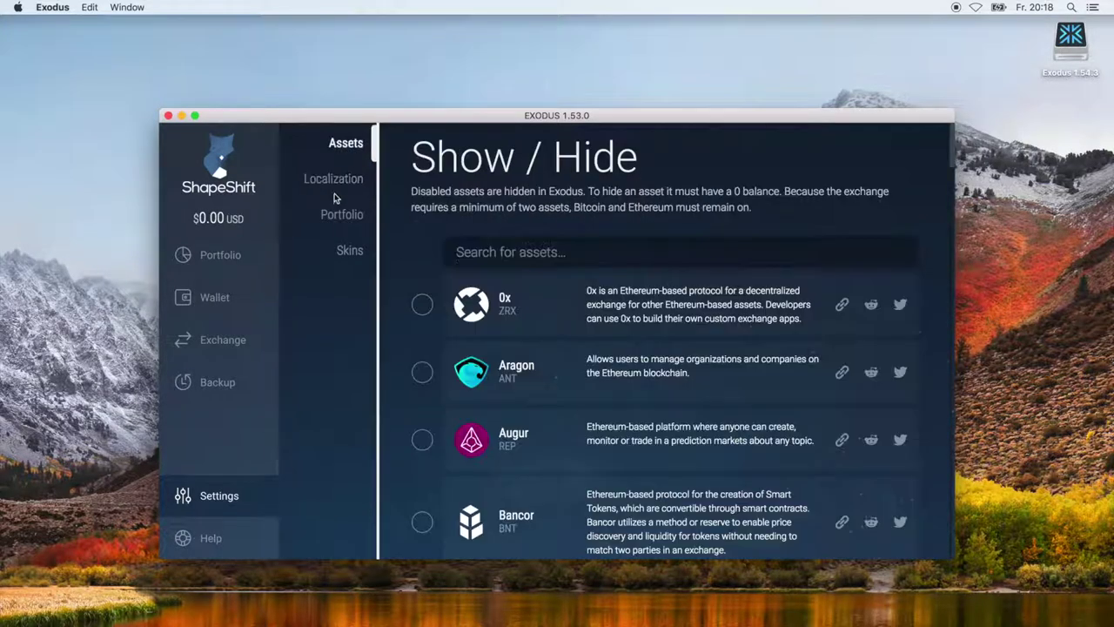
{"action": "left_click", "coordinate": [336, 180]}
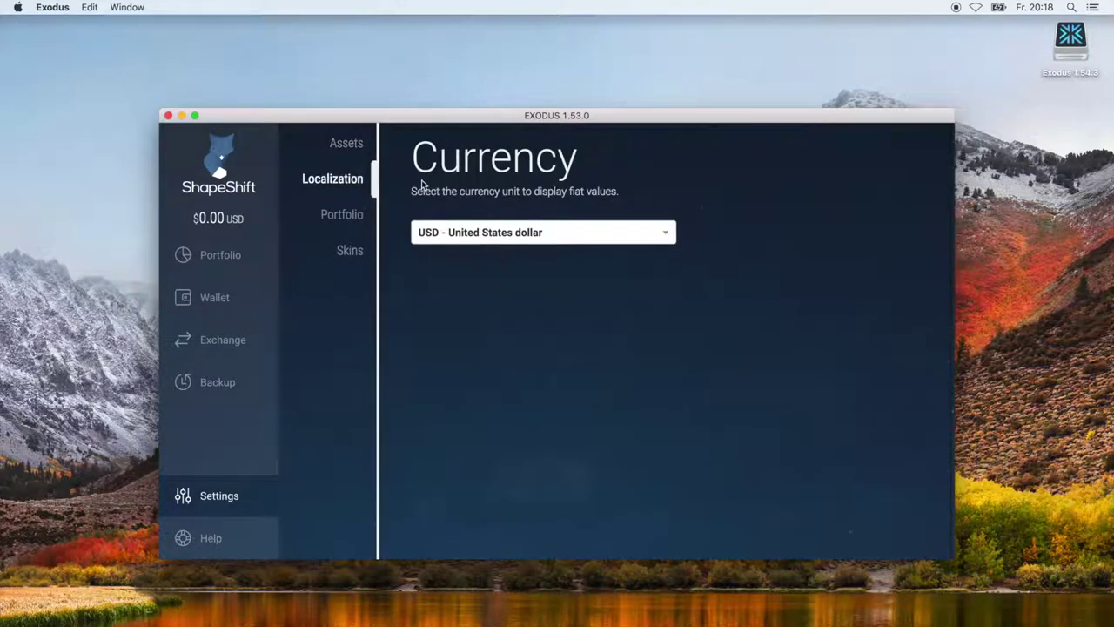
{"action": "left_click", "coordinate": [489, 232]}
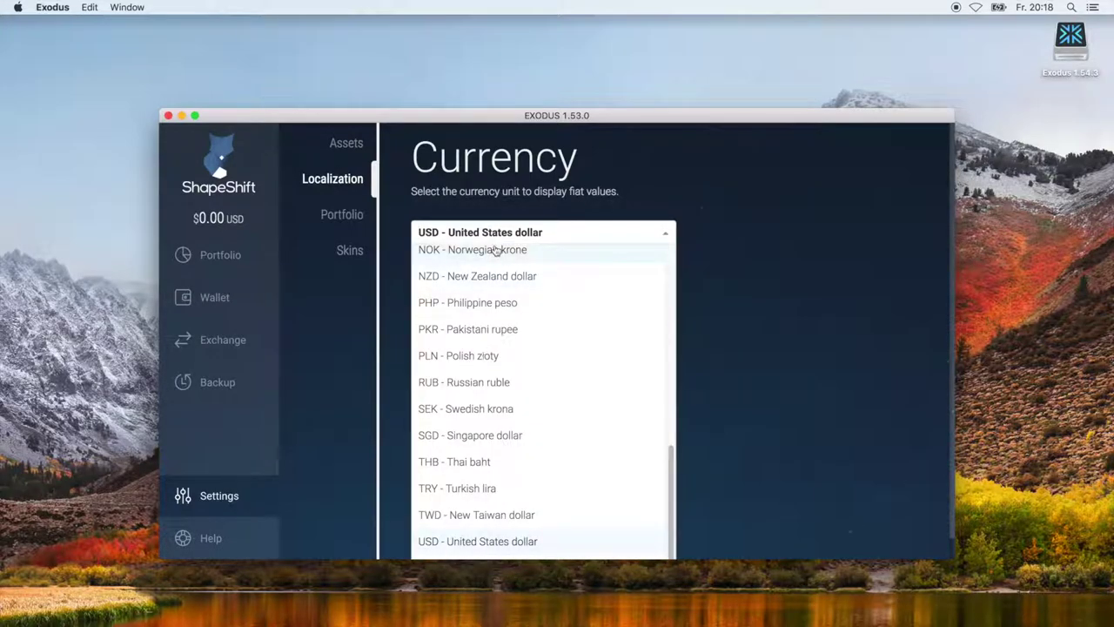
{"action": "type", "text": "Eu"}
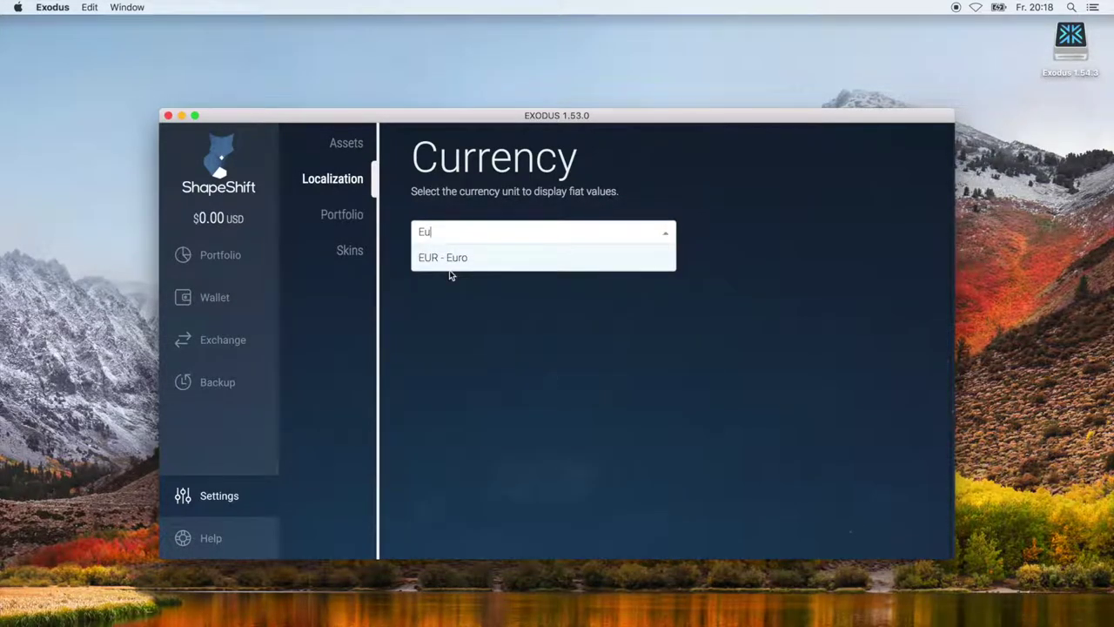
{"action": "left_click", "coordinate": [450, 272]}
{"action": "left_click", "coordinate": [466, 228]}
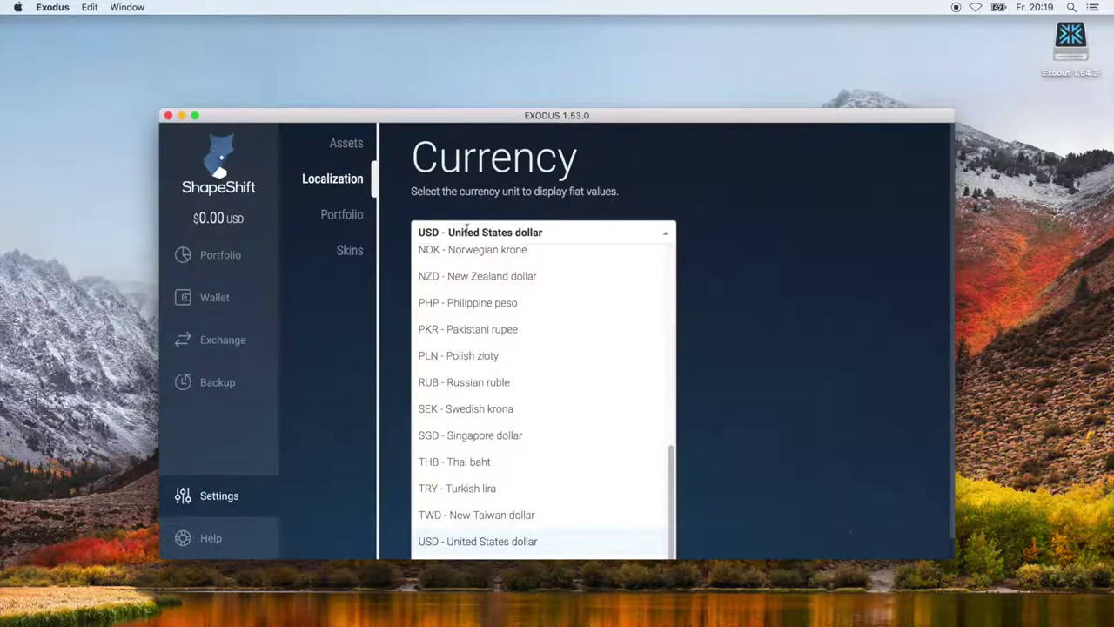
{"action": "type", "text": "Euro"}
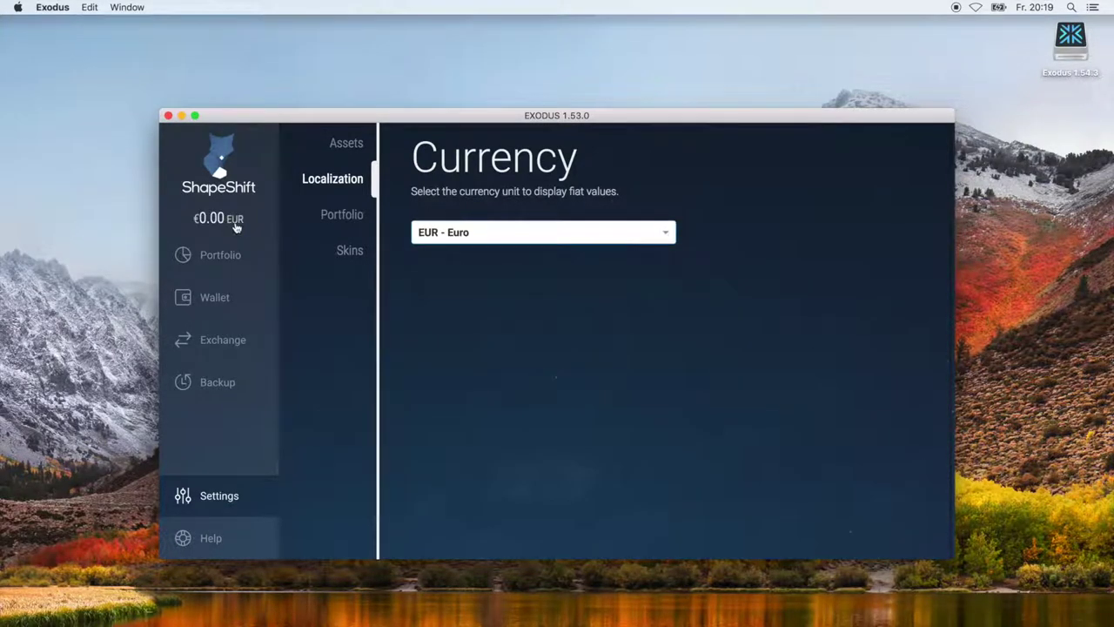
Toggle the total balance display between EUR and BTC, ending on EUR.
{"action": "left_click", "coordinate": [211, 218]}
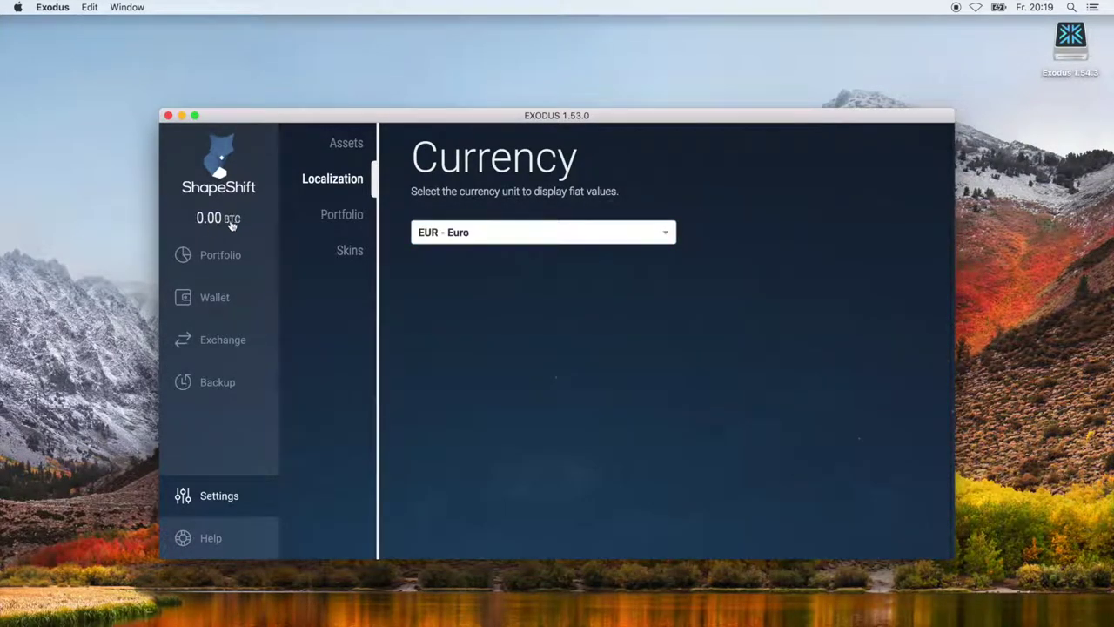
{"action": "left_click", "coordinate": [228, 224]}
{"action": "left_click", "coordinate": [240, 226]}
{"action": "left_click", "coordinate": [240, 225]}
Review the available portfolio sorting orders in the settings, keeping Balance (High to Low).
{"action": "left_click", "coordinate": [349, 215]}
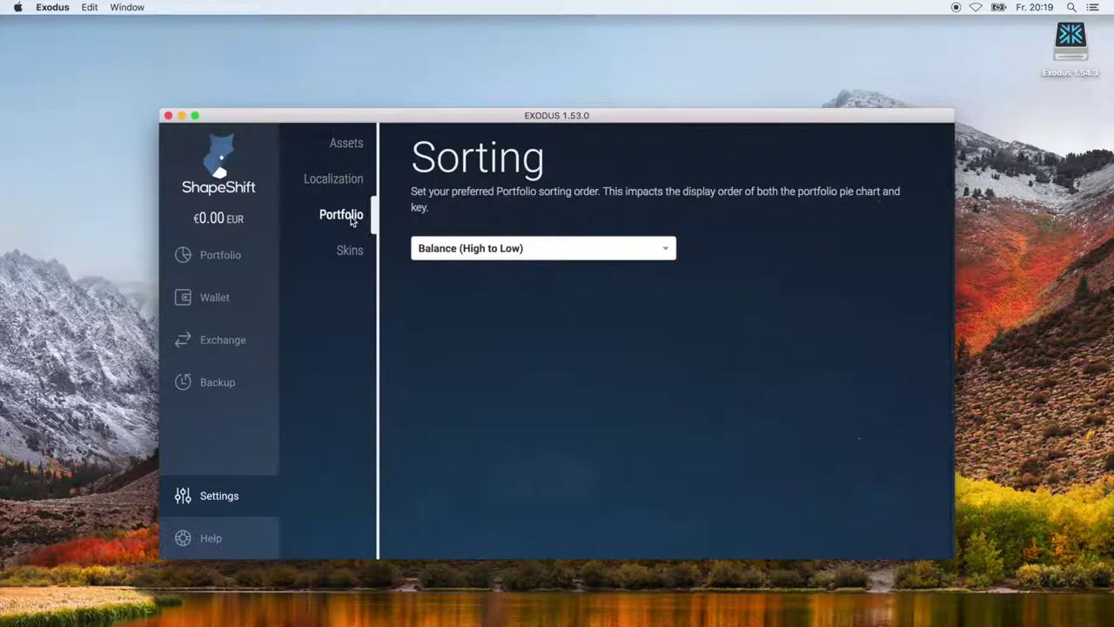
{"action": "left_click", "coordinate": [464, 252]}
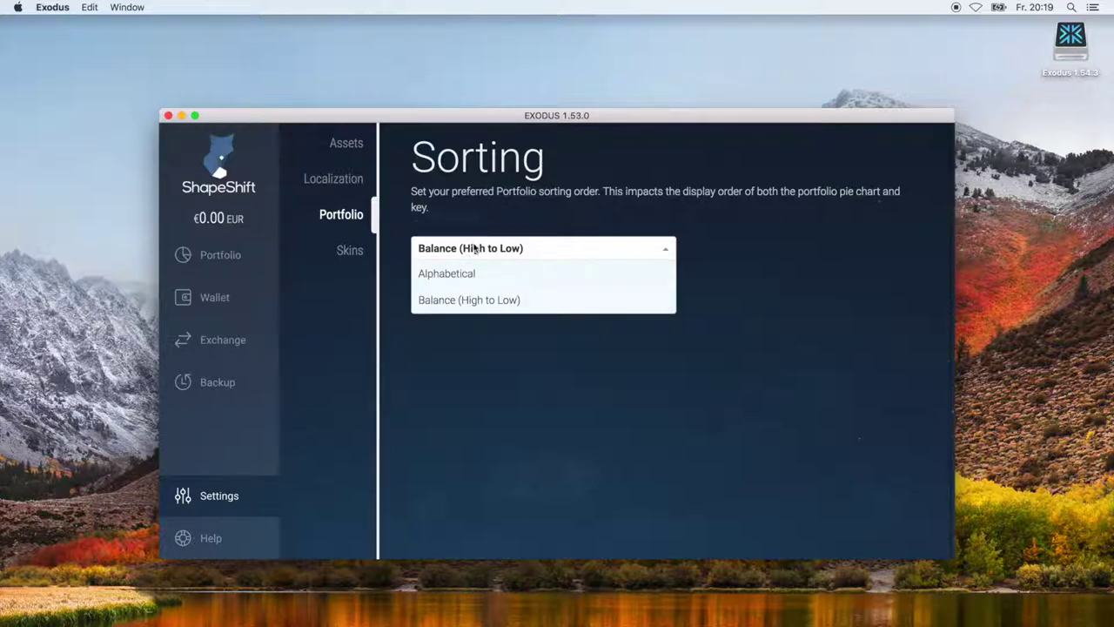
{"action": "left_click", "coordinate": [475, 248]}
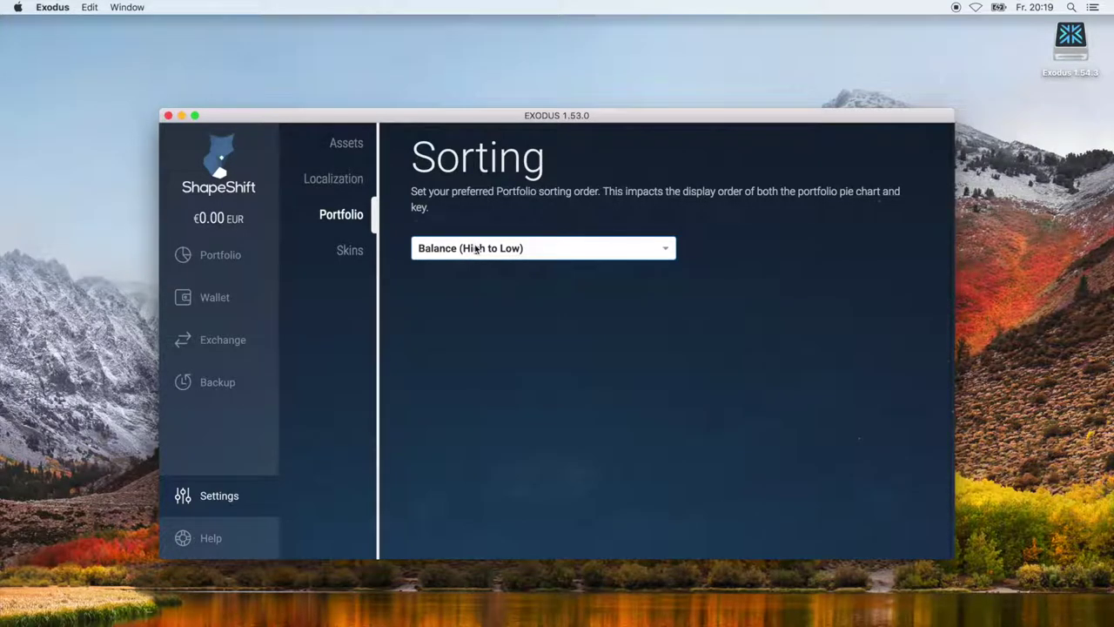
Scan the asset settings again, down to the end of the optional Ethereum assets.
{"action": "left_click", "coordinate": [347, 179]}
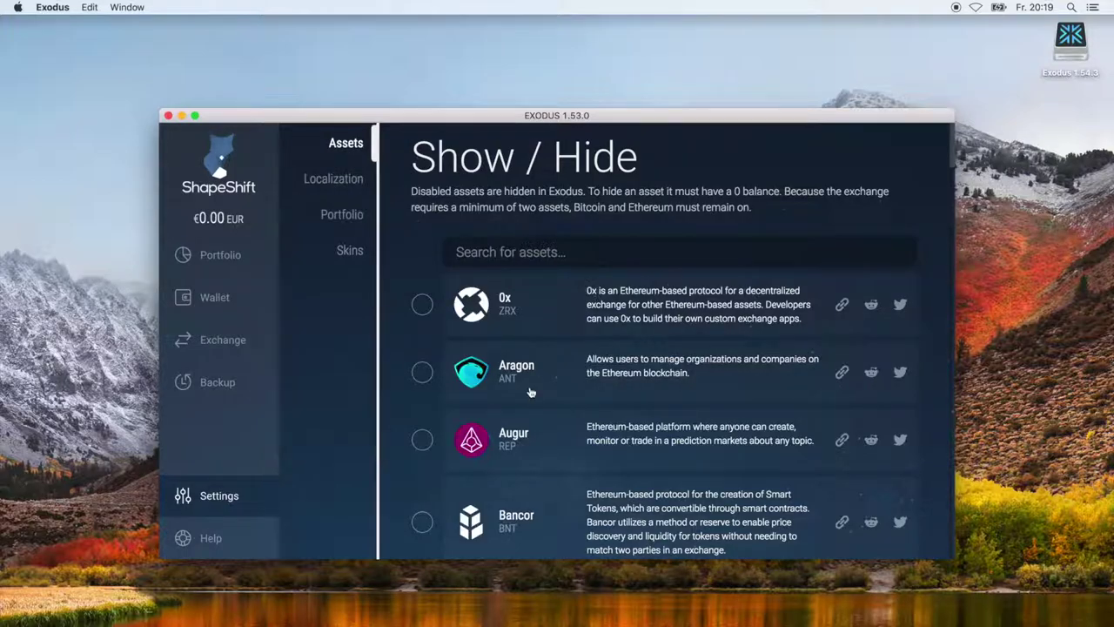
{"action": "scroll", "coordinate": [531, 392], "scroll_direction": "down", "scroll_amount": 5}
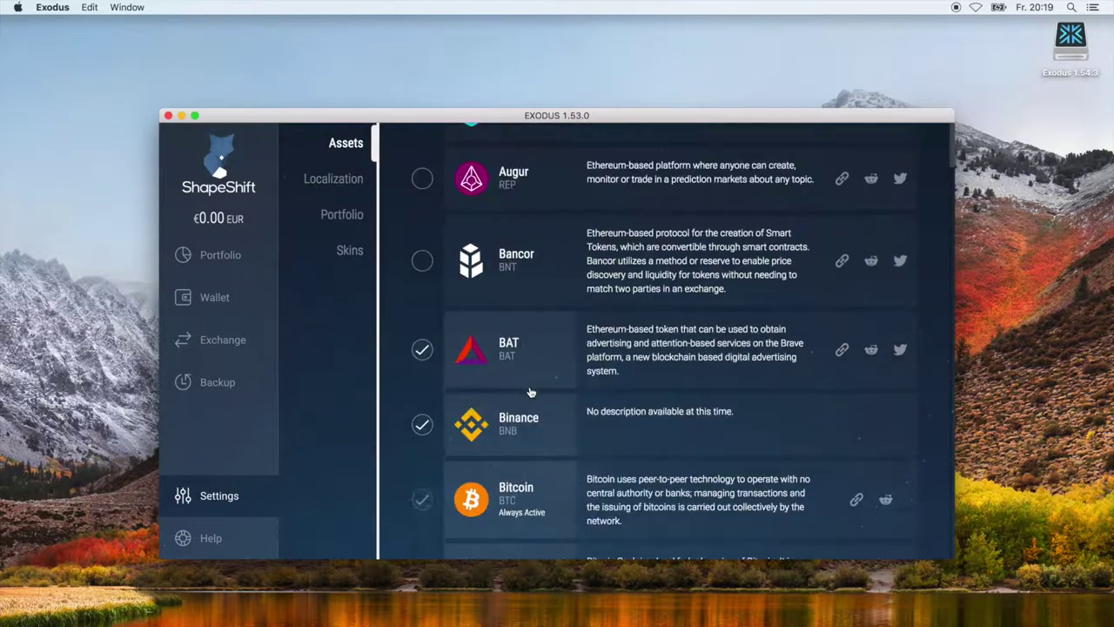
{"action": "scroll", "coordinate": [531, 392], "scroll_direction": "down", "scroll_amount": 20}
{"action": "scroll", "coordinate": [531, 392], "scroll_direction": "down", "scroll_amount": 6}
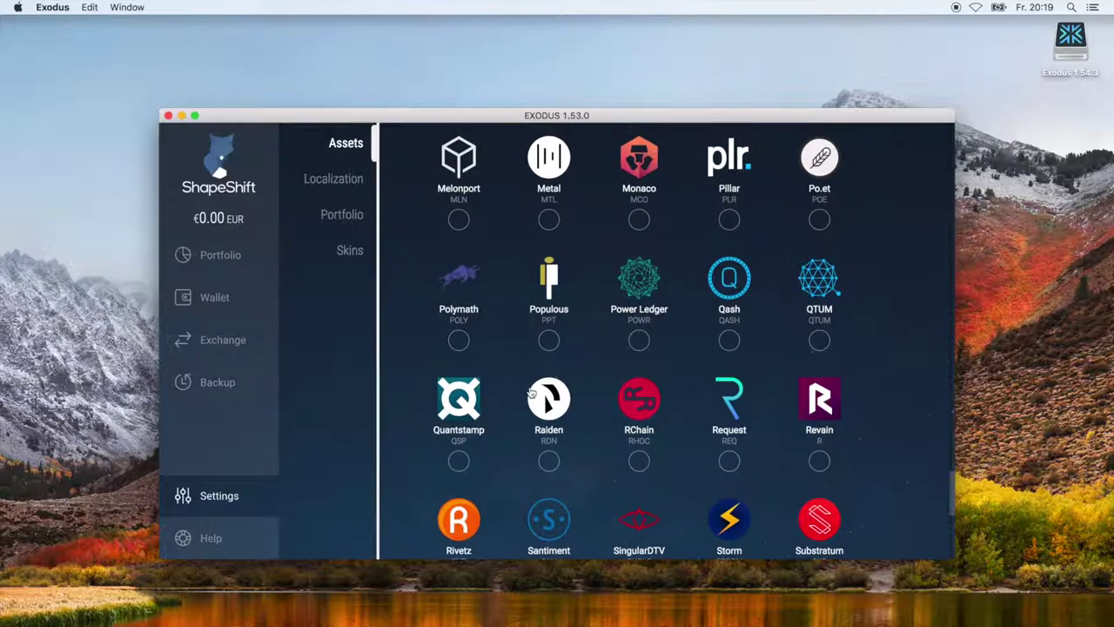
{"action": "scroll", "coordinate": [532, 391], "scroll_direction": "down", "scroll_amount": 1}
{"action": "scroll", "coordinate": [531, 391], "scroll_direction": "down", "scroll_amount": 3}
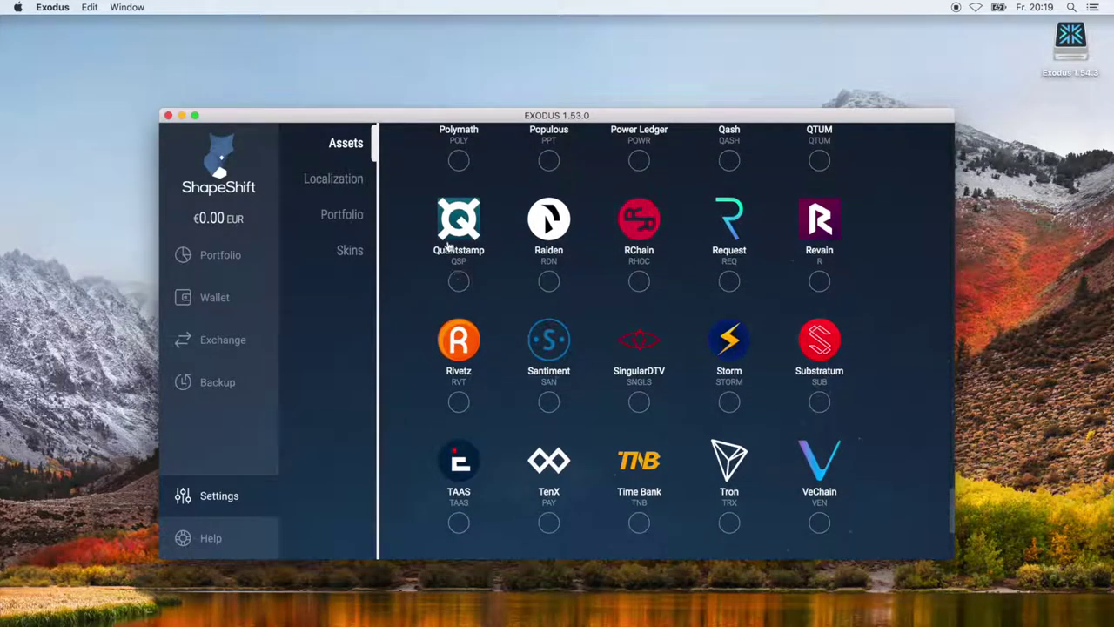
{"action": "scroll", "coordinate": [694, 324], "scroll_direction": "down", "scroll_amount": 1}
{"action": "scroll", "coordinate": [694, 325], "scroll_direction": "down", "scroll_amount": 2}
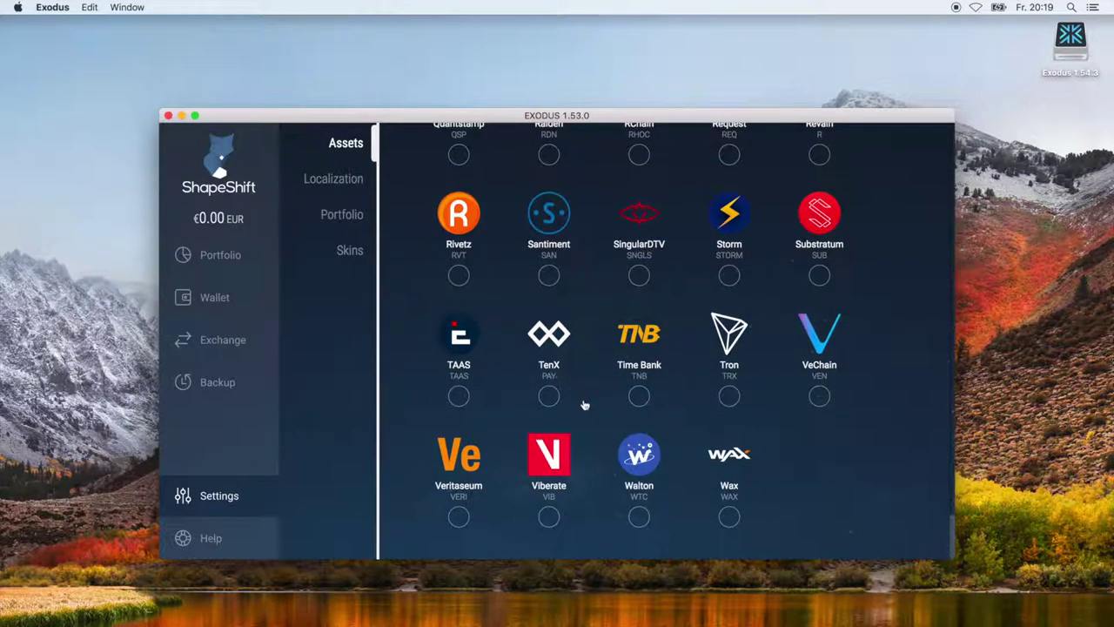
View the portfolio overview of all enabled assets and go to the Binance wallet.
{"action": "left_click", "coordinate": [244, 255]}
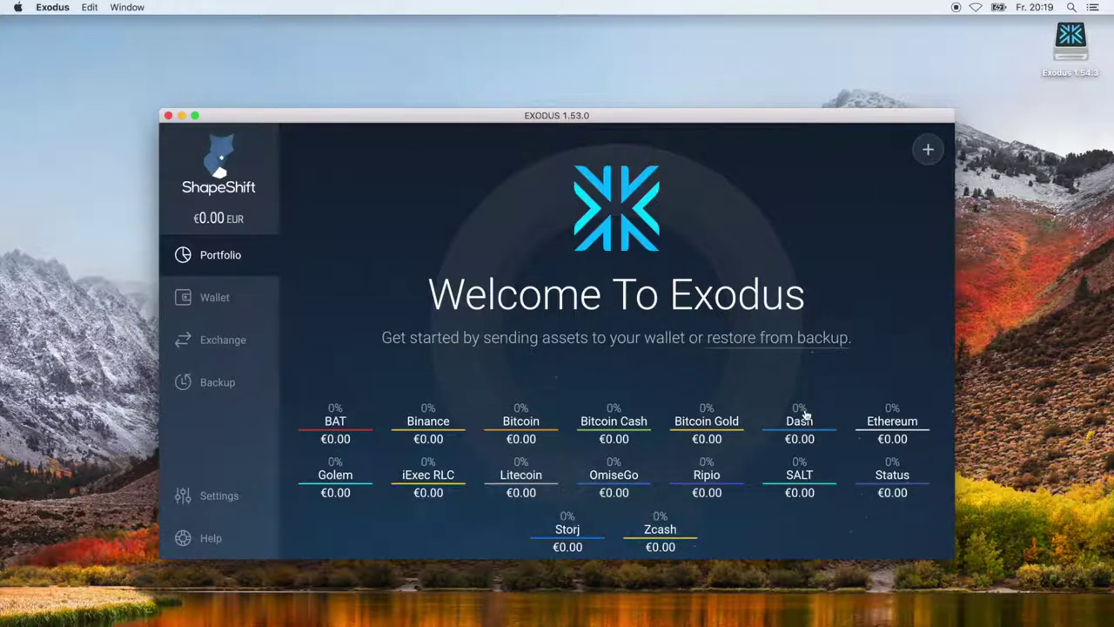
{"action": "left_click", "coordinate": [220, 300]}
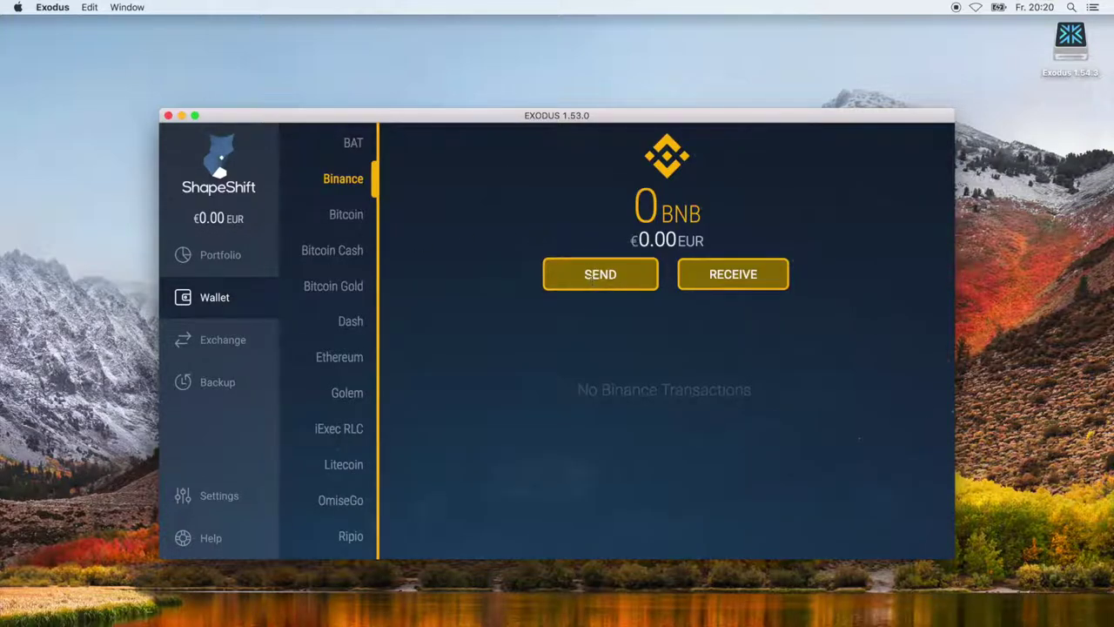
Try an amount of 10 EUR in the Binance send form and close the form without sending.
{"action": "left_click", "coordinate": [603, 275]}
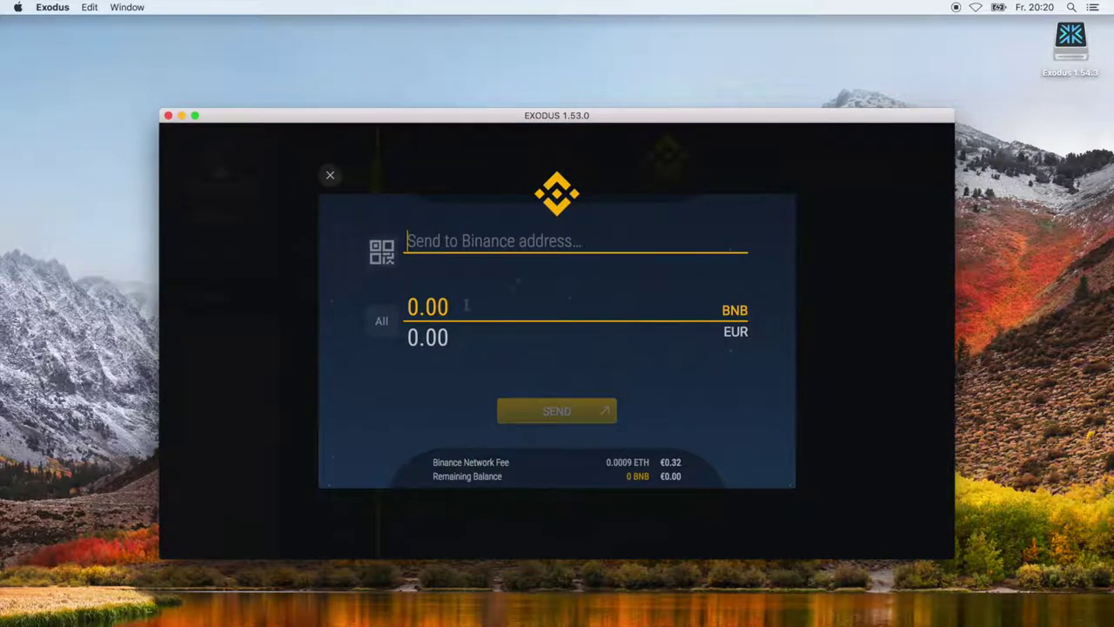
{"action": "left_click_drag", "start_coordinate": [465, 303], "coordinate": [737, 306]}
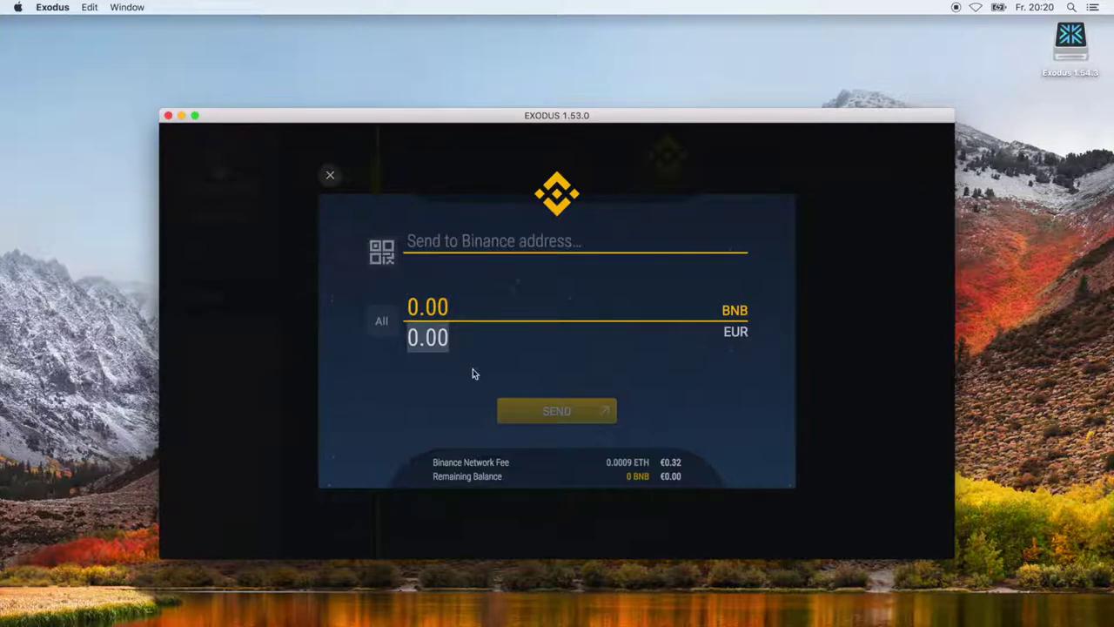
{"action": "left_click", "coordinate": [464, 336]}
{"action": "left_click_drag", "start_coordinate": [477, 341], "coordinate": [389, 341]}
{"action": "type", "text": "10"}
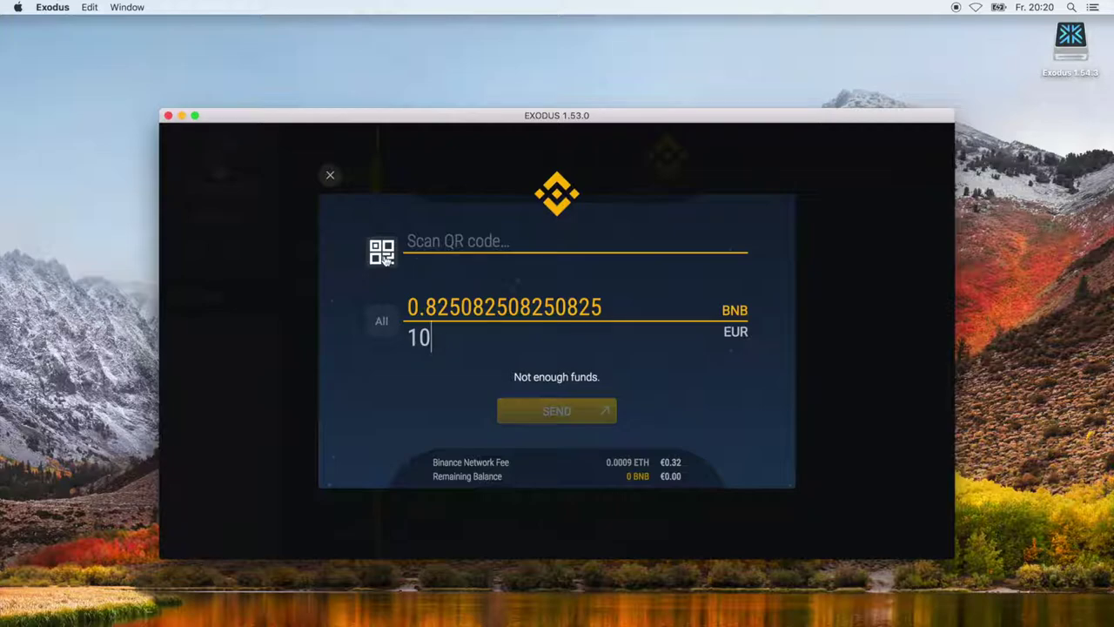
{"action": "left_click", "coordinate": [330, 175]}
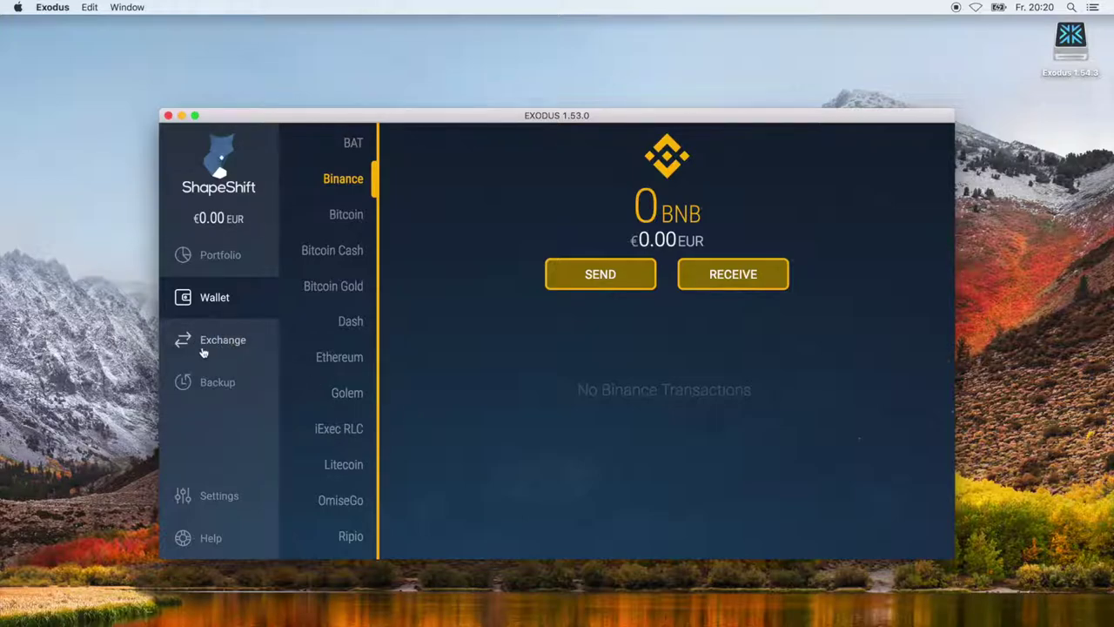
View the Binance receiving address with its QR code, close it and go to the asset exchange.
{"action": "left_click", "coordinate": [763, 272]}
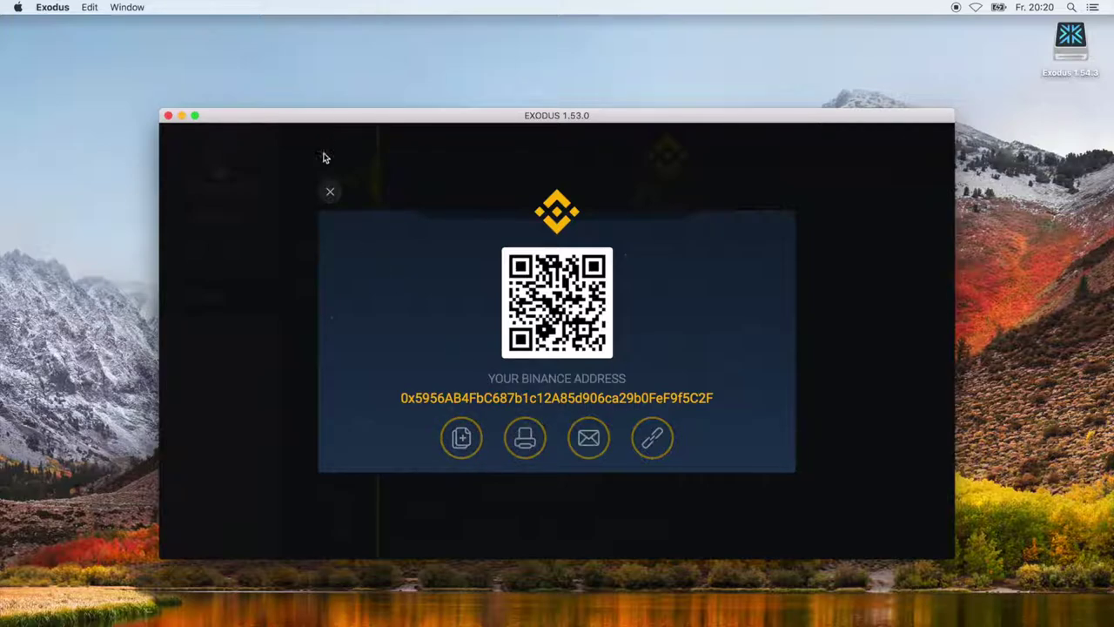
{"action": "left_click", "coordinate": [331, 192]}
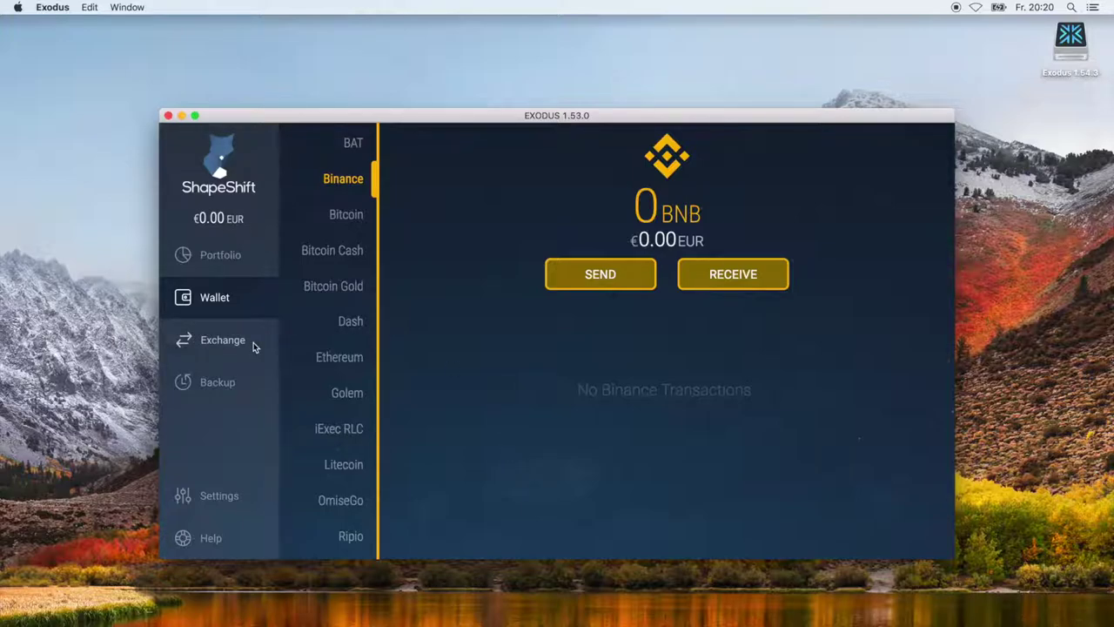
{"action": "left_click", "coordinate": [223, 341]}
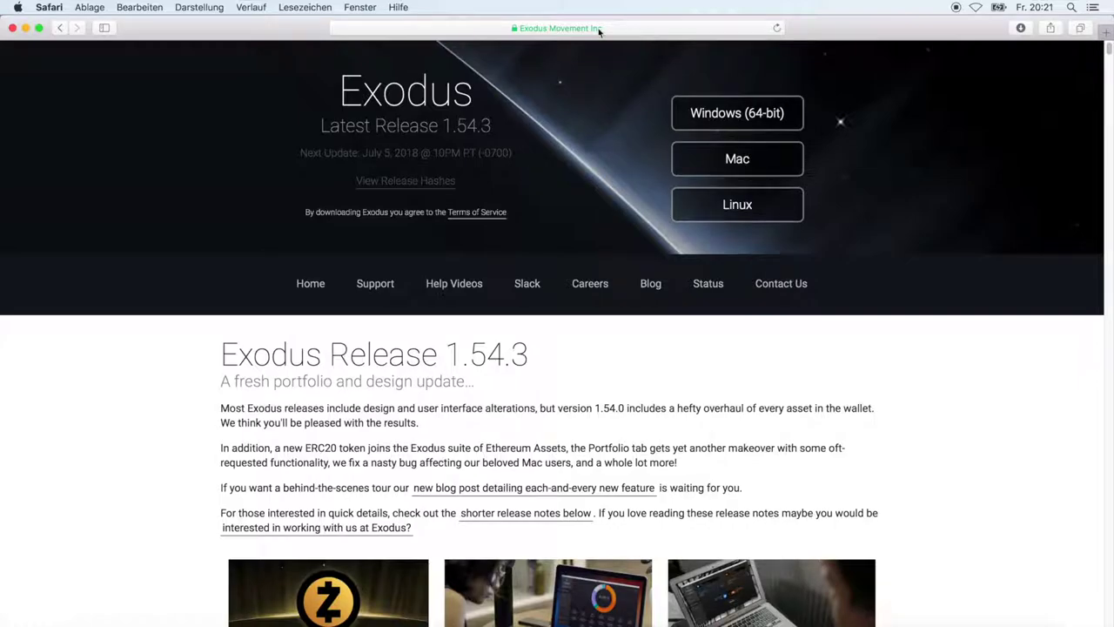
Switch to Safari and load shapeshift.io.
{"action": "left_click", "coordinate": [599, 30]}
{"action": "key", "text": "BackSpace"}
{"action": "type", "text": "shapeshift.io"}
{"action": "key", "text": "Return"}
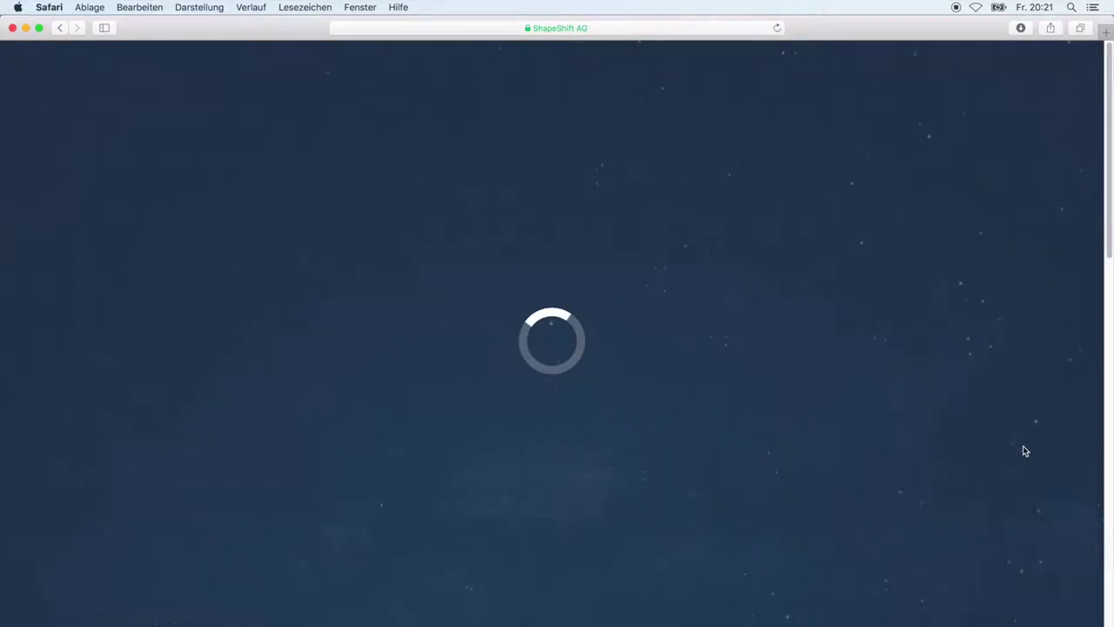
Compare the ShapeShift website's trading form with the exchange in Exodus, ending in Exodus.
{"action": "left_click", "coordinate": [907, 620]}
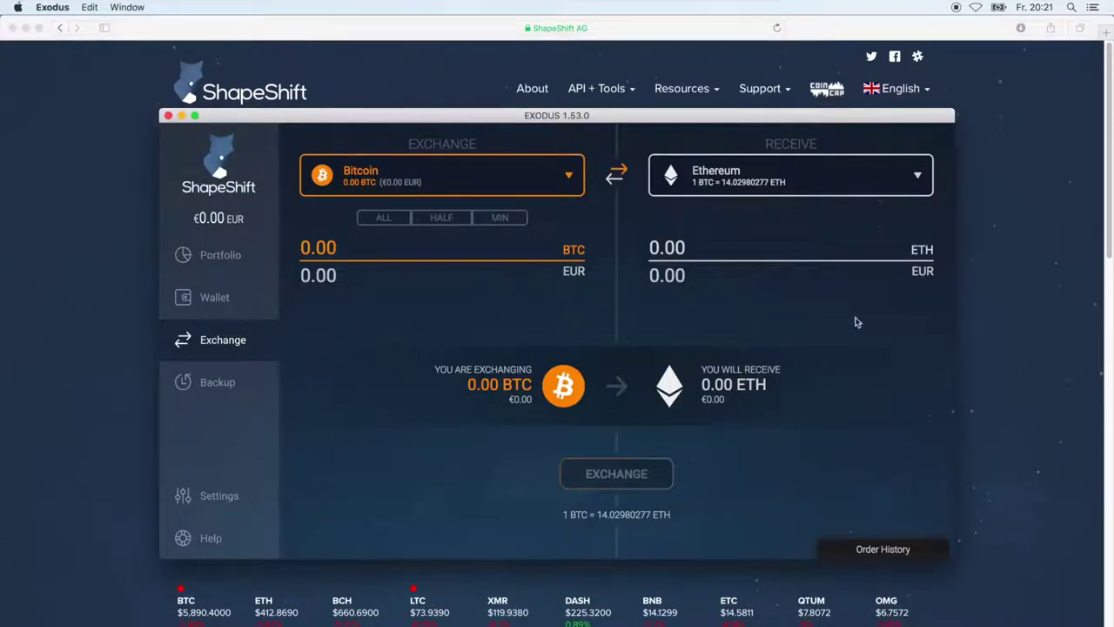
{"action": "left_click", "coordinate": [1024, 281]}
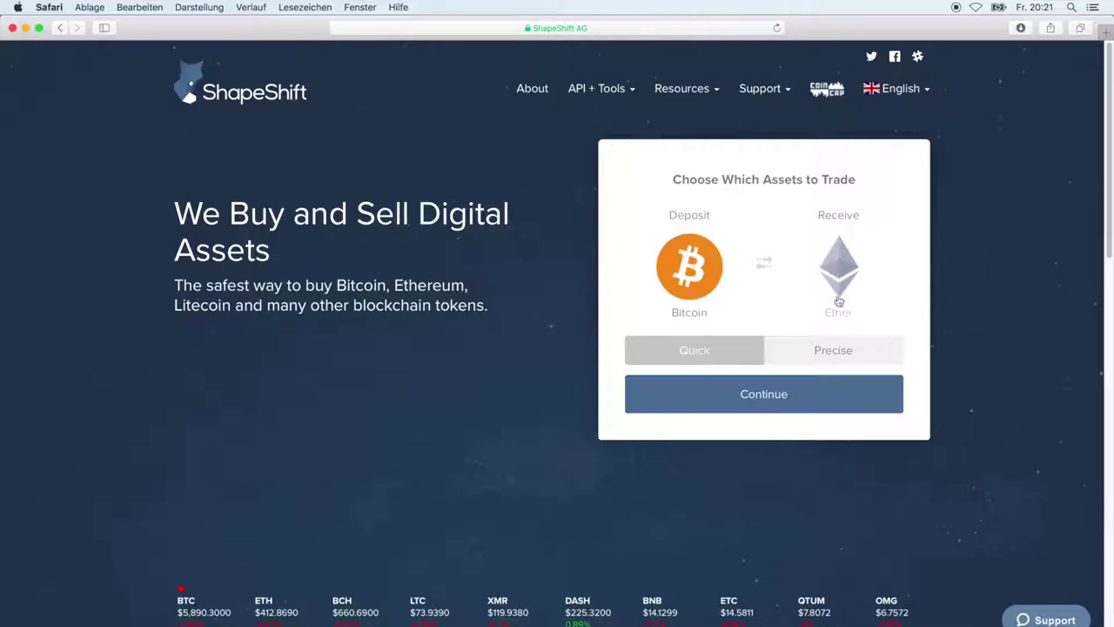
{"action": "left_click", "coordinate": [907, 620]}
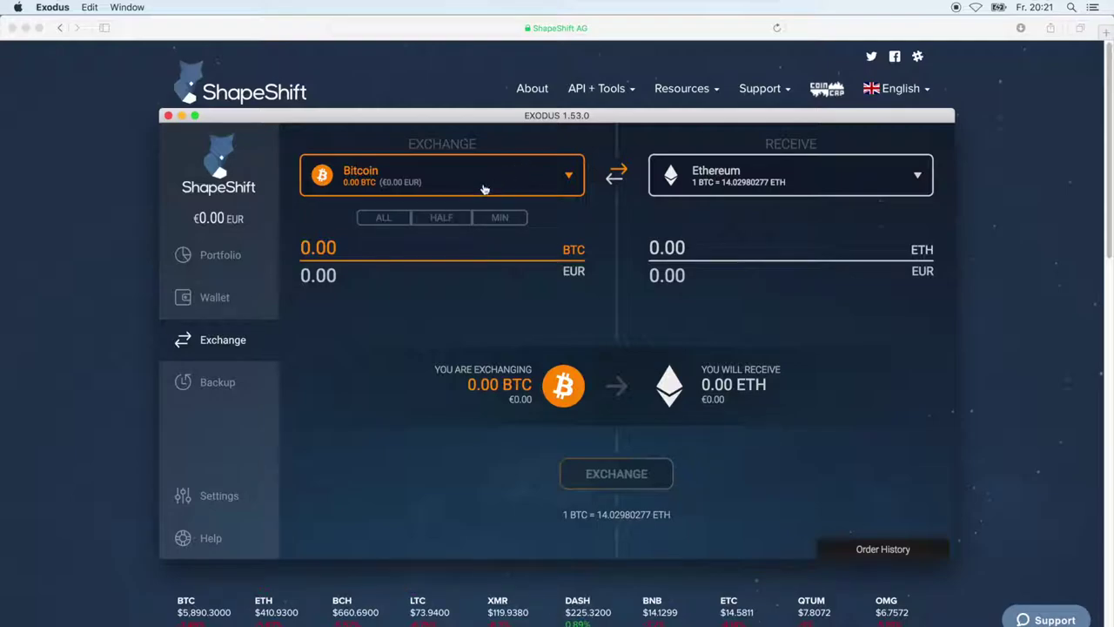
Look through the assets offered for exchanging and receiving, keeping Bitcoin and Ethereum.
{"action": "left_click", "coordinate": [567, 177]}
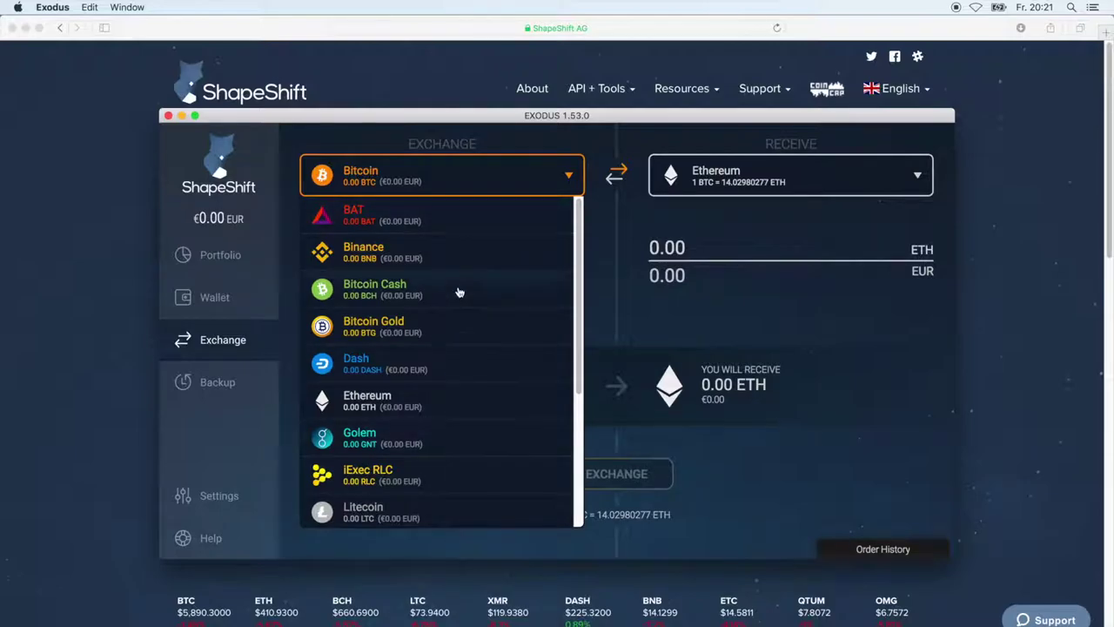
{"action": "left_click", "coordinate": [522, 180]}
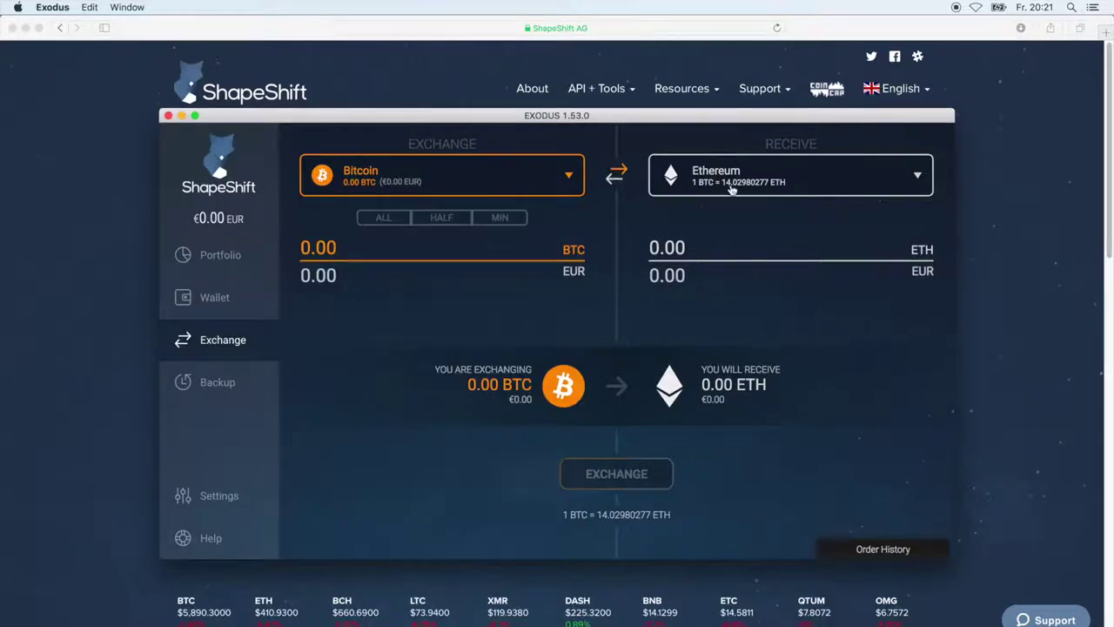
{"action": "left_click", "coordinate": [766, 190]}
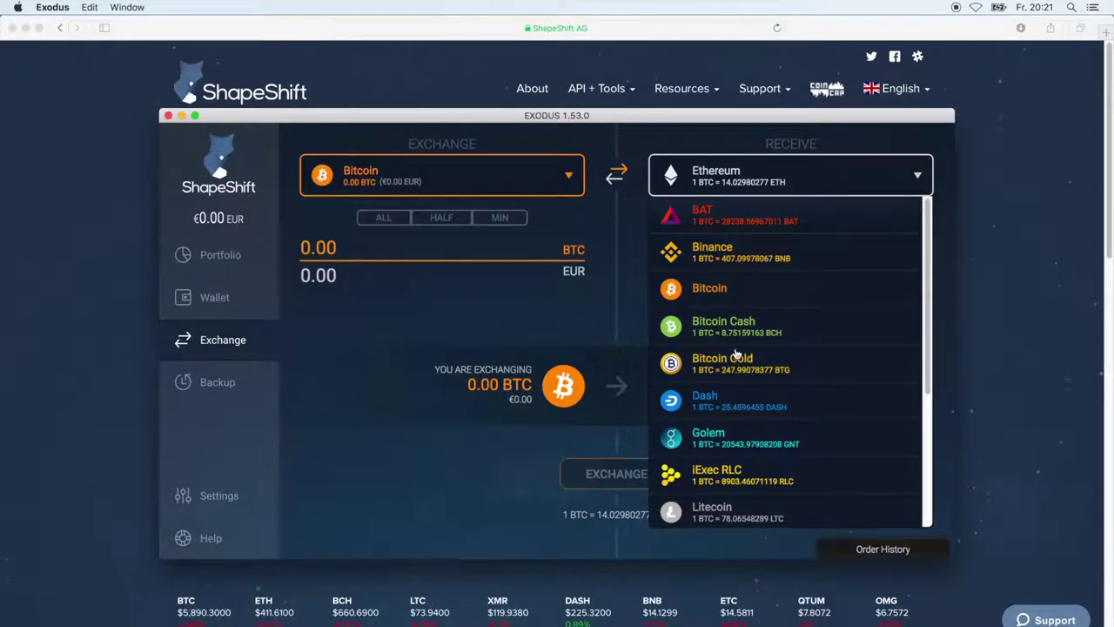
{"action": "left_click", "coordinate": [746, 191]}
Fill in the minimum amount for the Bitcoin to Ethereum exchange.
{"action": "left_click", "coordinate": [503, 220]}
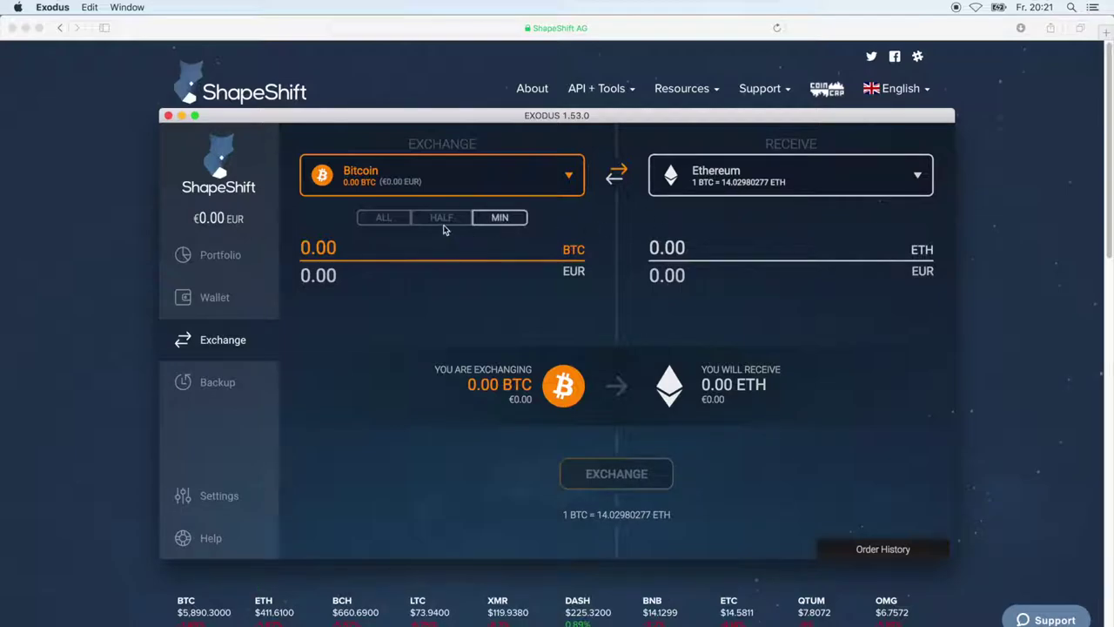
{"action": "left_click", "coordinate": [502, 221]}
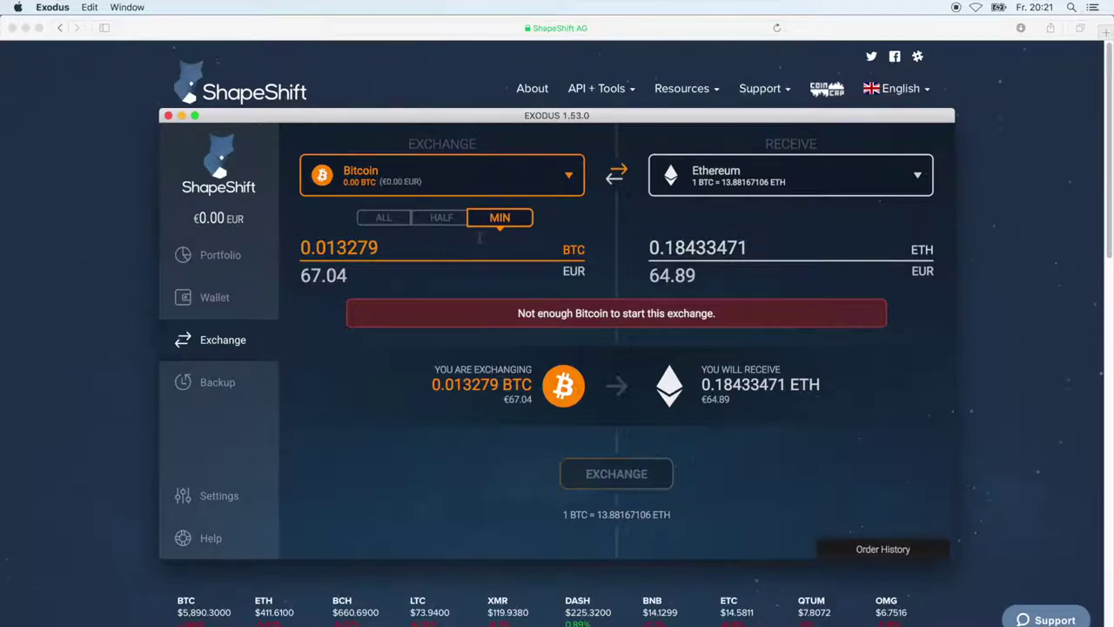
Choose Bitcoin Cash as the asset to exchange.
{"action": "left_click", "coordinate": [541, 189]}
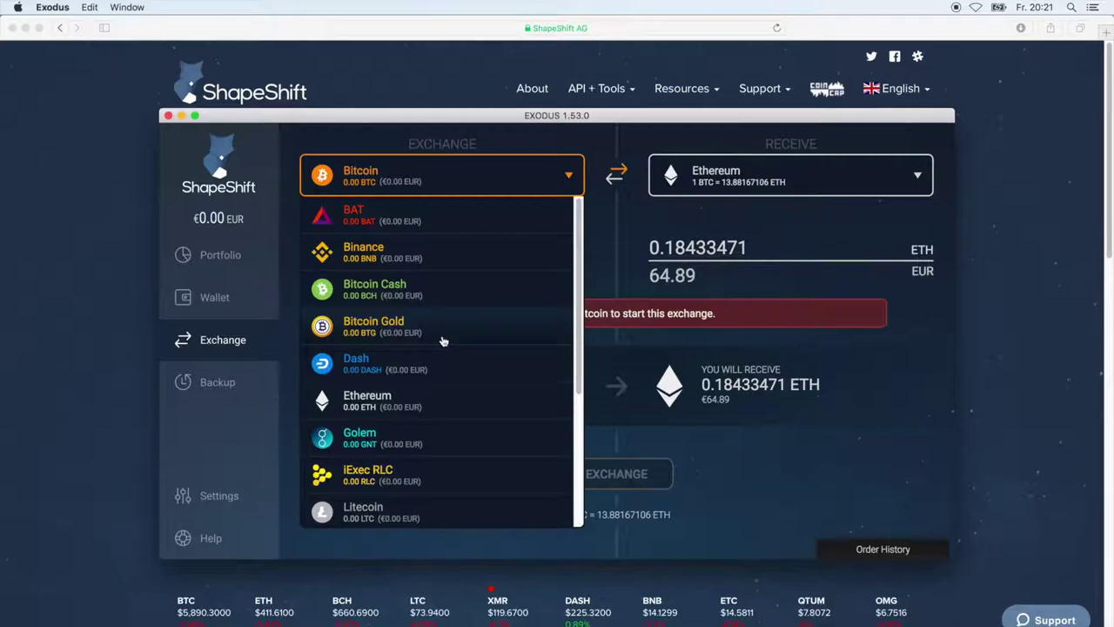
{"action": "scroll", "coordinate": [443, 340], "scroll_direction": "down", "scroll_amount": 3}
{"action": "scroll", "coordinate": [397, 391], "scroll_direction": "up", "scroll_amount": 1}
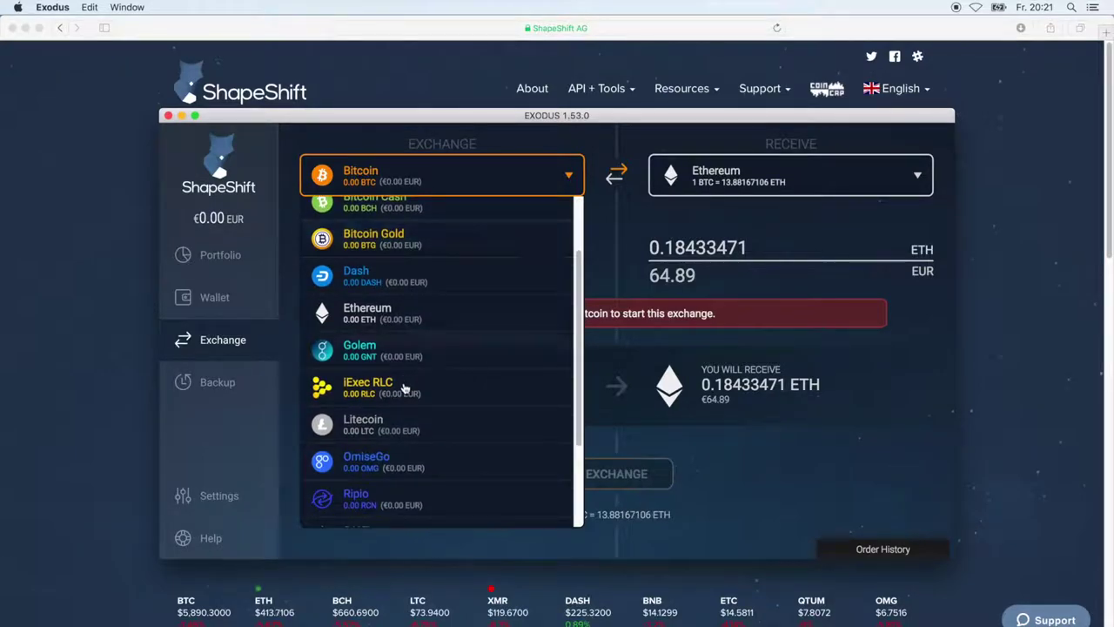
{"action": "left_click", "coordinate": [442, 205]}
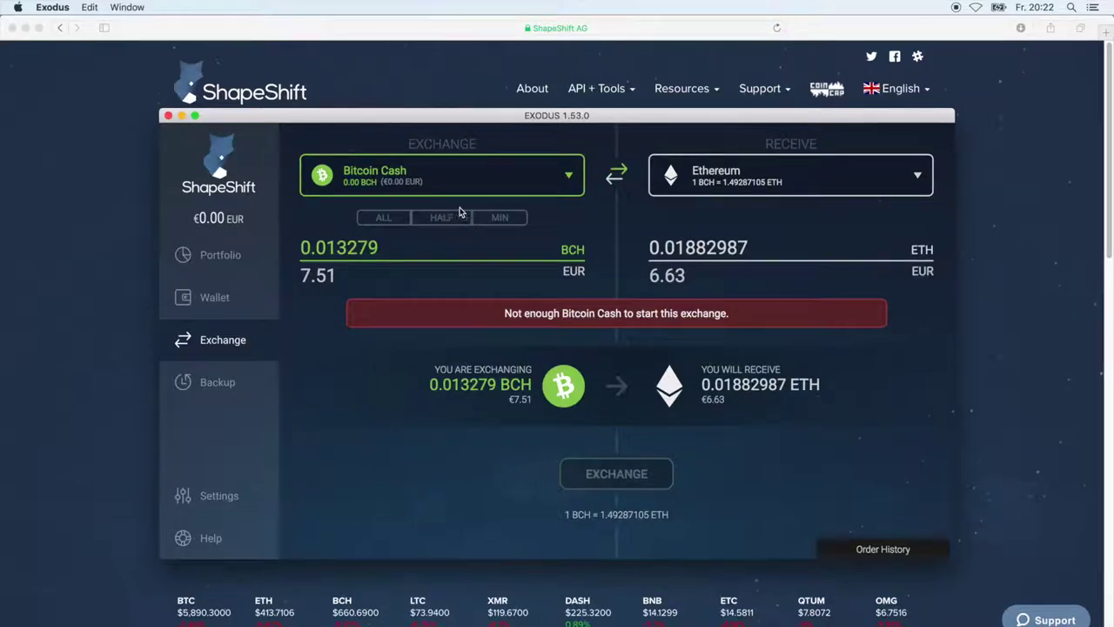
Choose Litecoin as the asset to receive and fill in the minimum Bitcoin Cash exchange amount.
{"action": "left_click", "coordinate": [738, 185]}
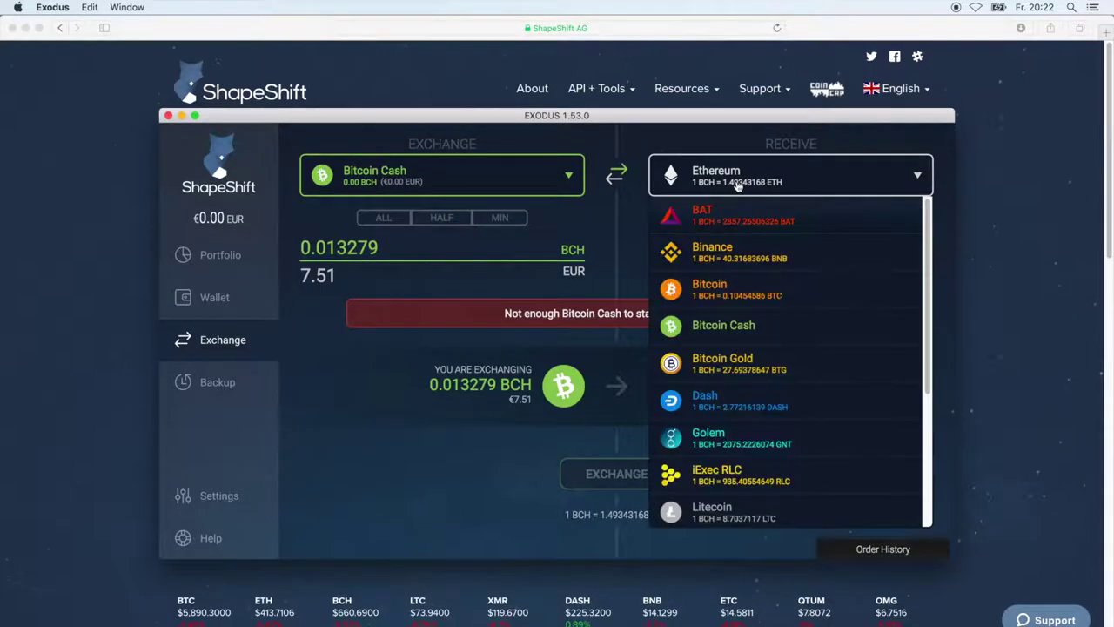
{"action": "scroll", "coordinate": [734, 381], "scroll_direction": "down", "scroll_amount": 2}
{"action": "scroll", "coordinate": [734, 381], "scroll_direction": "down", "scroll_amount": 1}
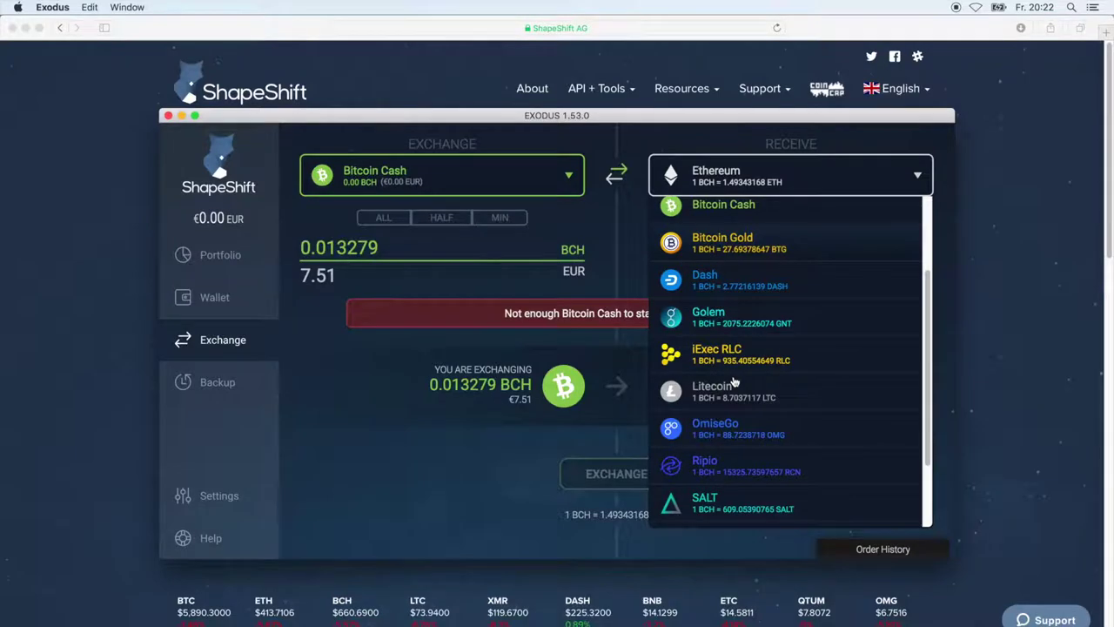
{"action": "left_click", "coordinate": [754, 394]}
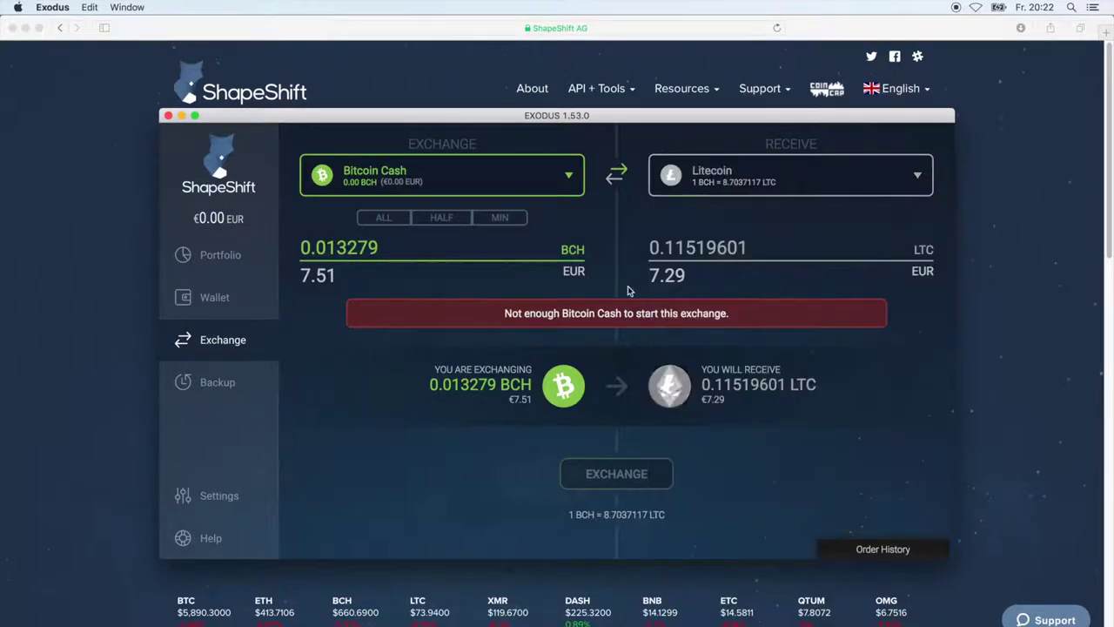
{"action": "left_click", "coordinate": [505, 221]}
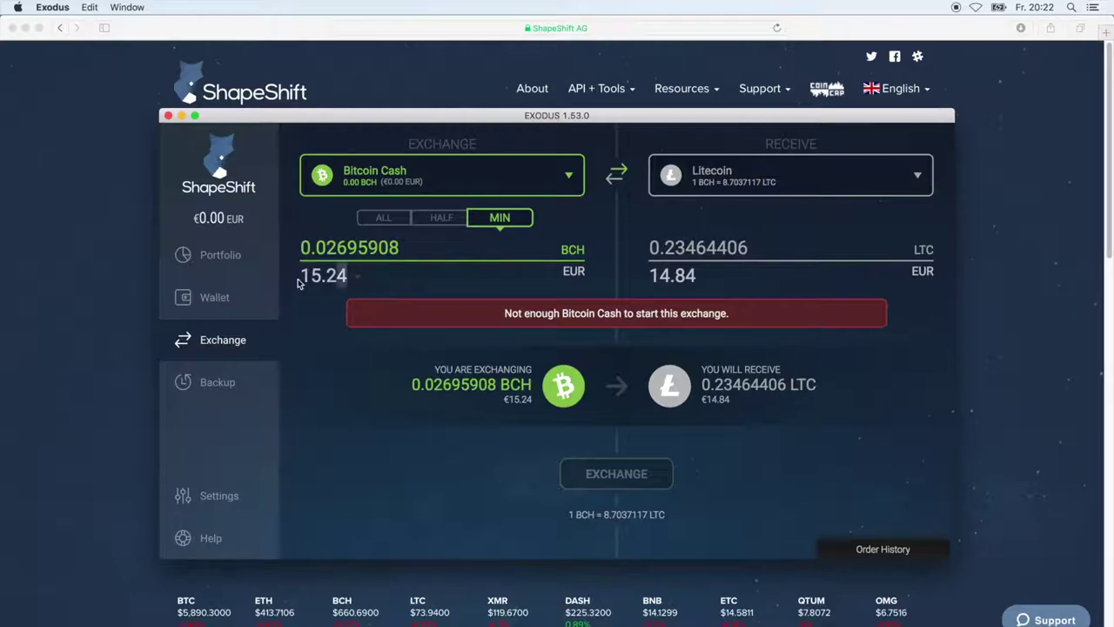